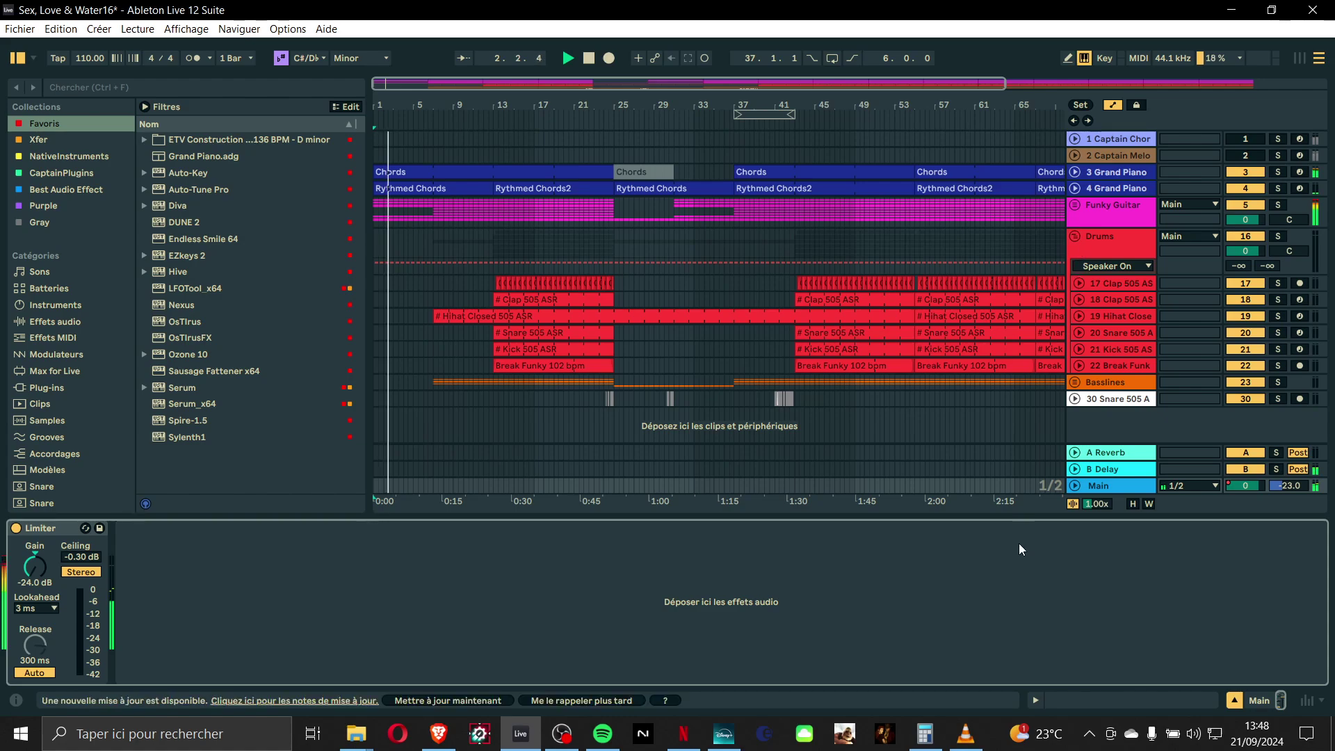
- Collapse the device view and unfold the Funky Guitar group to show its tracks in the arrangement
{"action": "left_click_drag", "start_coordinate": [1021, 523], "coordinate": [1015, 623]}
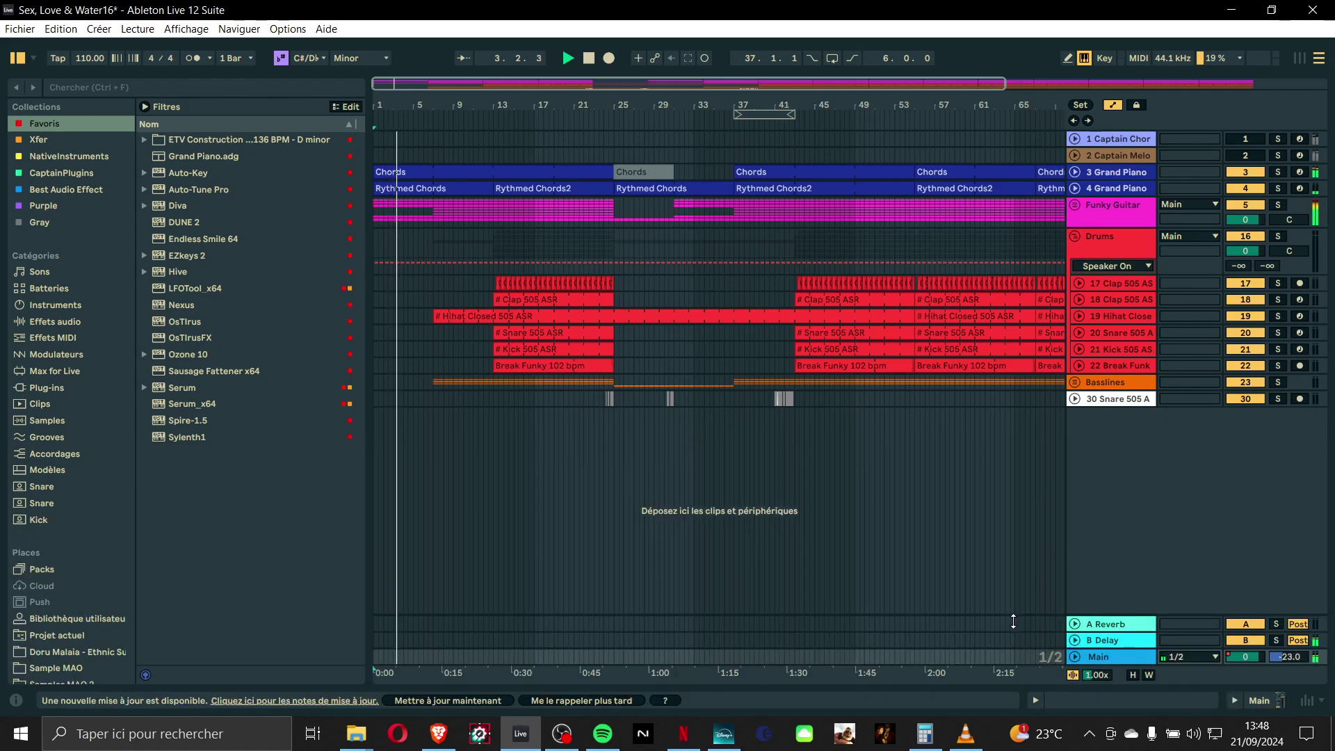
{"action": "left_click", "coordinate": [1084, 203]}
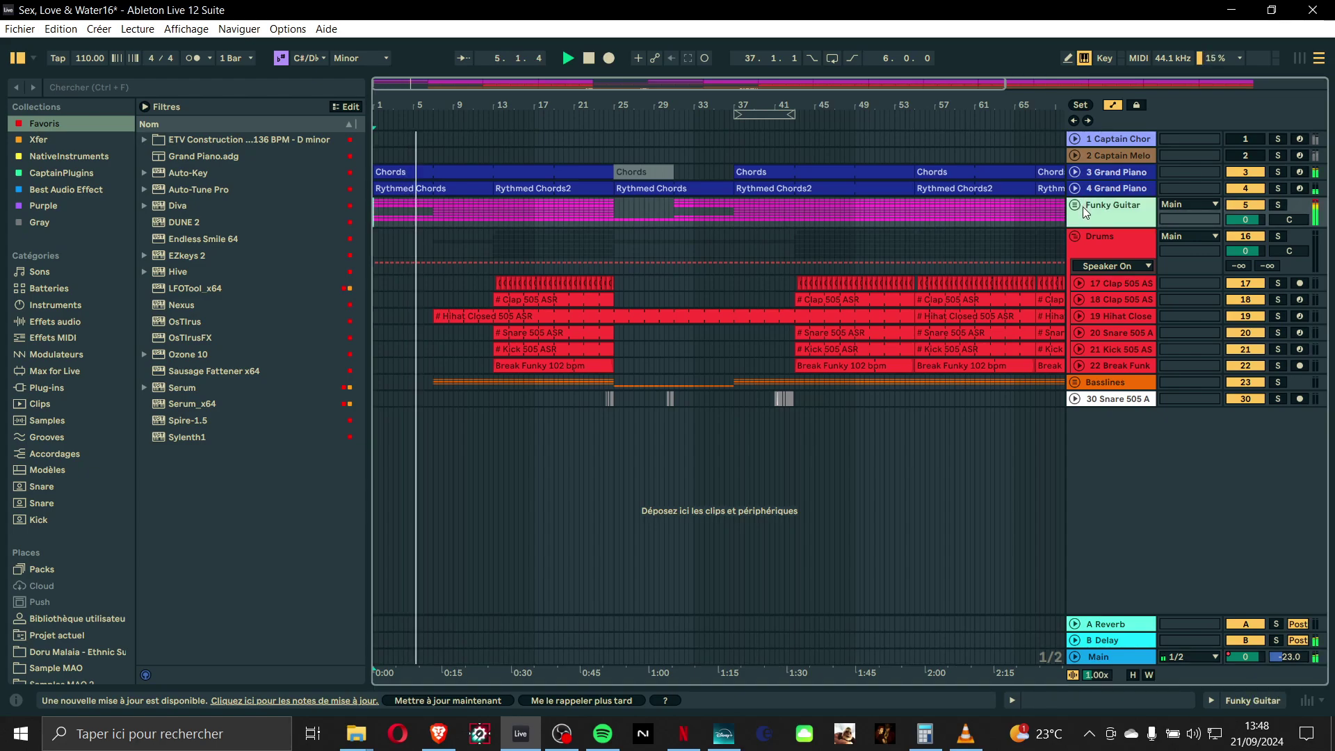
{"action": "left_click", "coordinate": [1080, 206]}
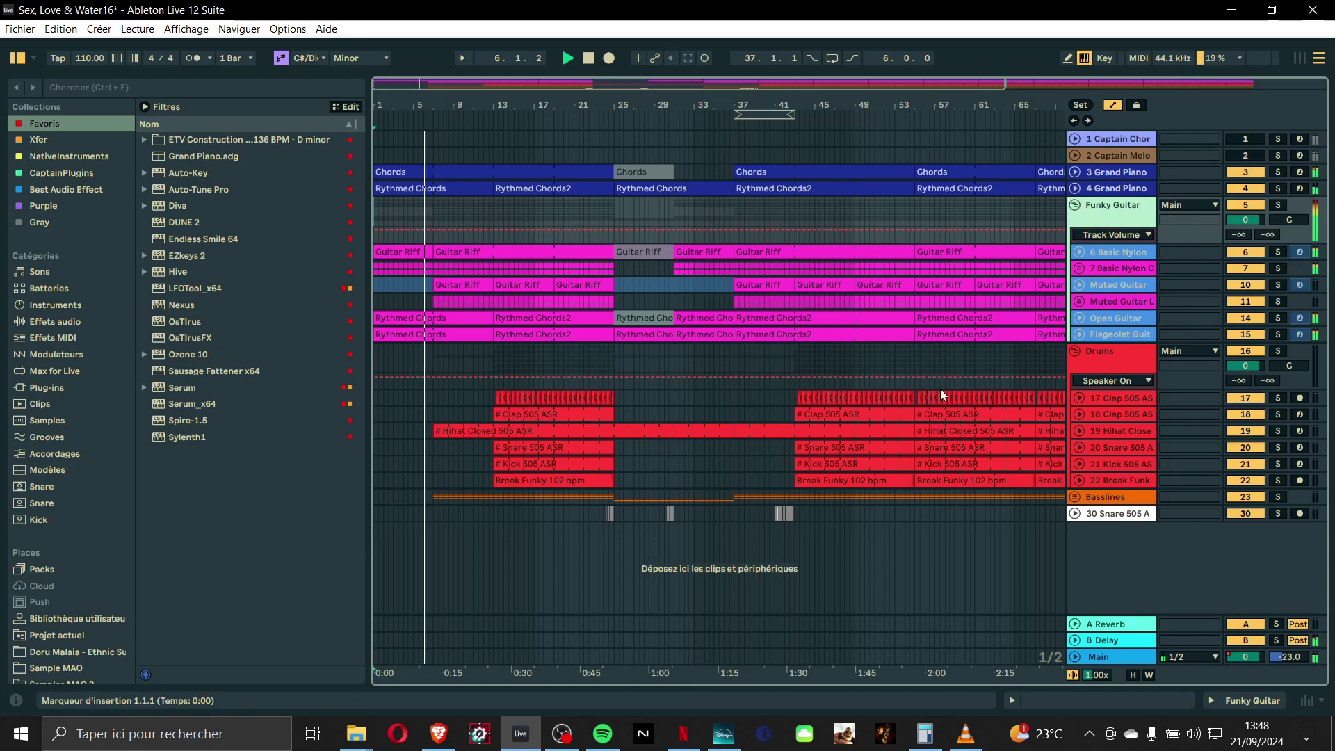
- Show the notes of the Guitar Riff clip at bar 7 on the 6 Basic Nylon track and its device chain
{"action": "scroll", "coordinate": [445, 285], "scroll_direction": "up", "scroll_amount": 3, "text": "ctrl"}
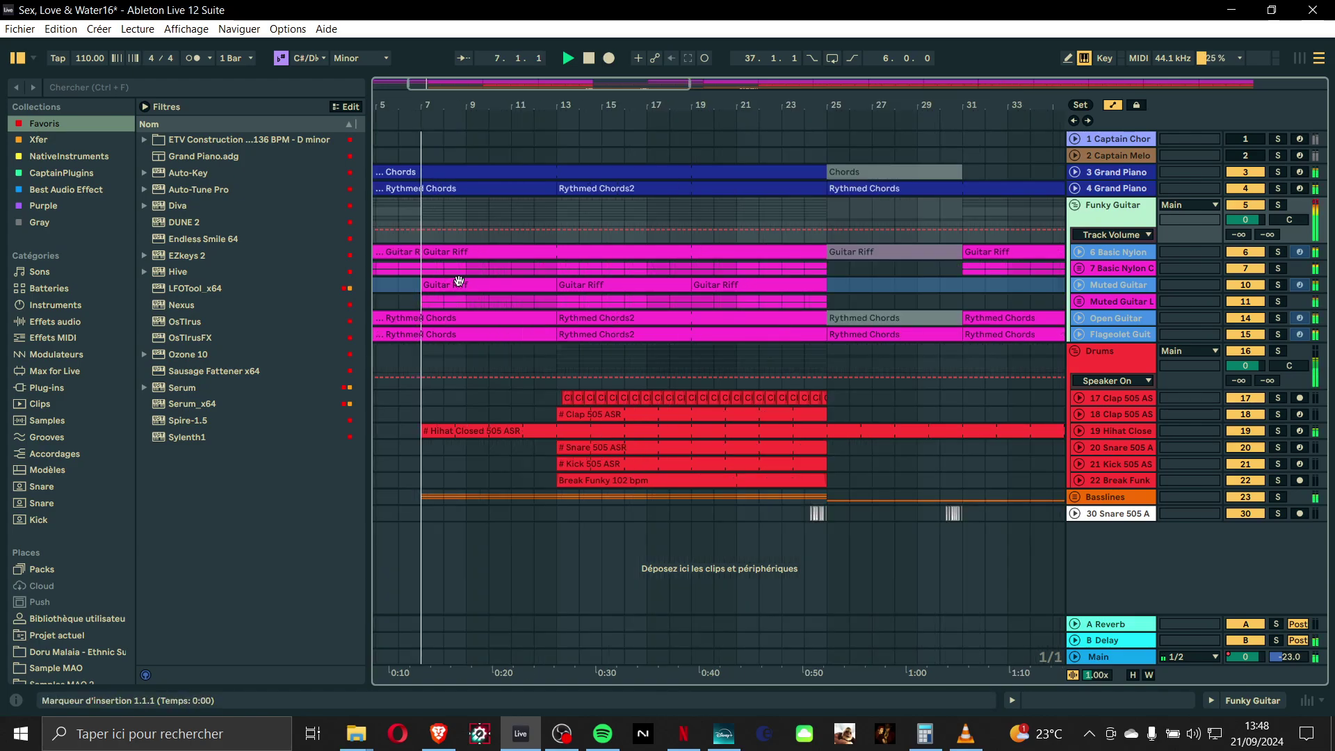
{"action": "scroll", "coordinate": [468, 294], "scroll_direction": "down", "scroll_amount": 3, "text": "ctrl"}
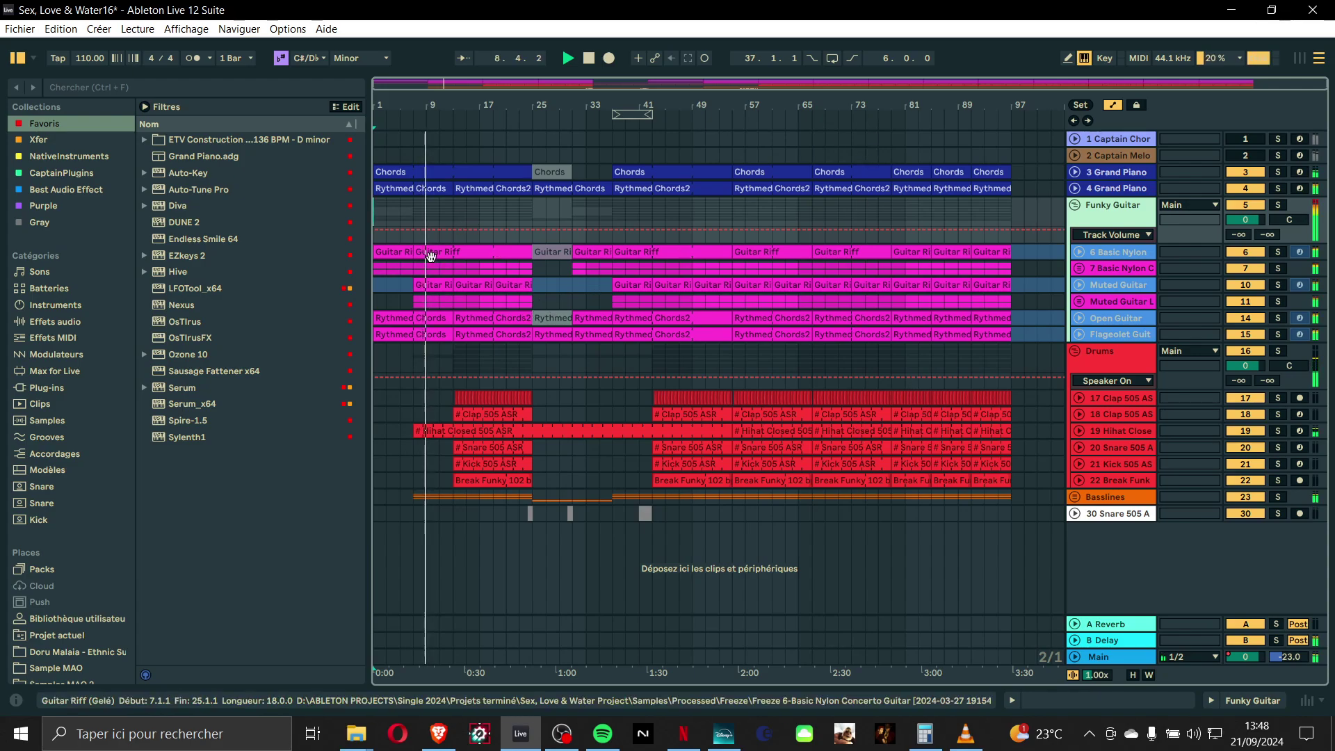
{"action": "key", "text": "shift+Tab"}
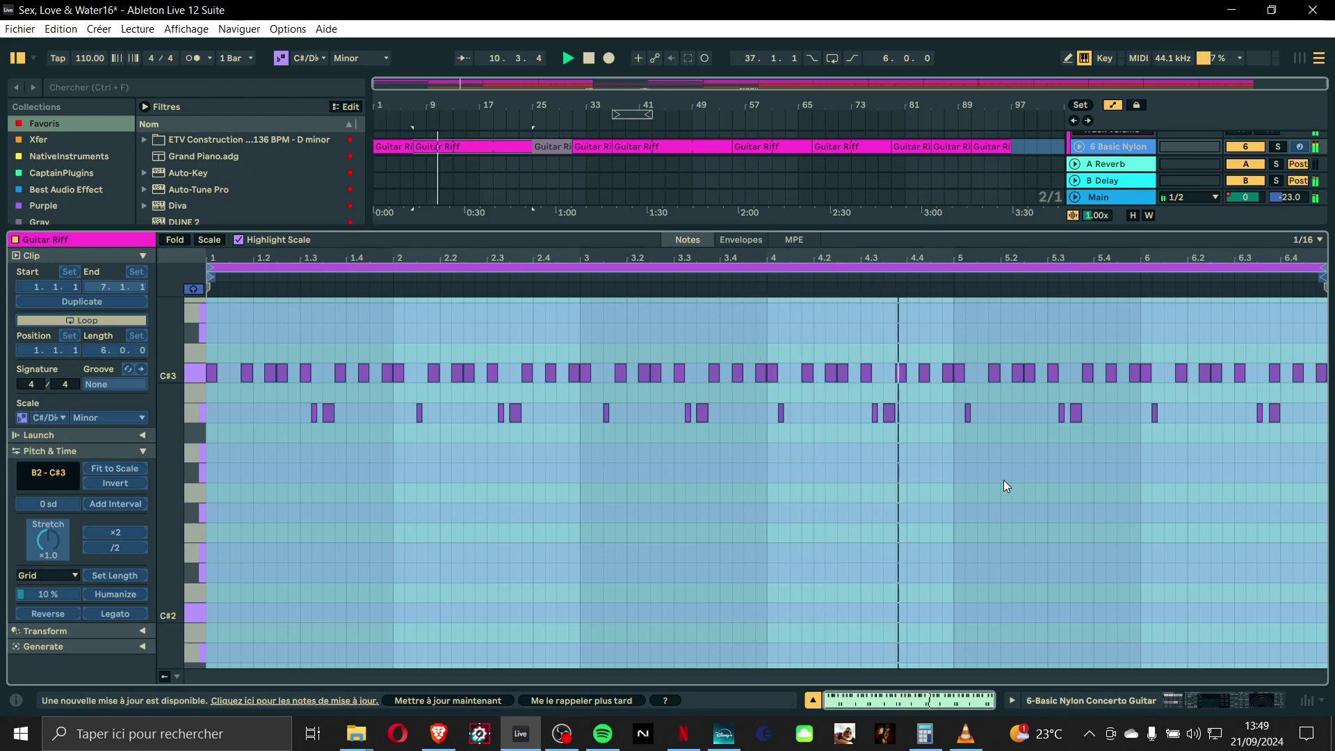
{"action": "left_click", "coordinate": [1230, 703]}
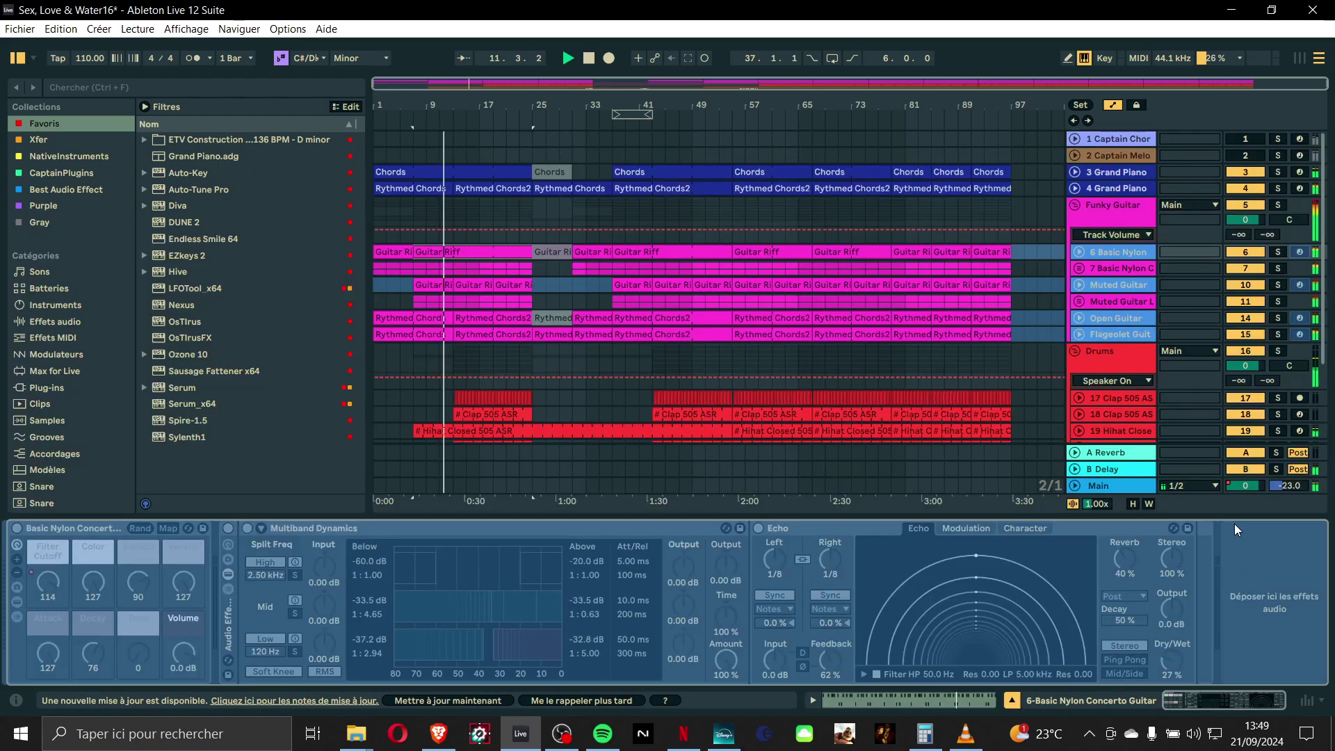
- Unfold the 7 Basic Nylon Concerto Guitar L/R group and show the device chain of its first track
{"action": "left_click", "coordinate": [1129, 266]}
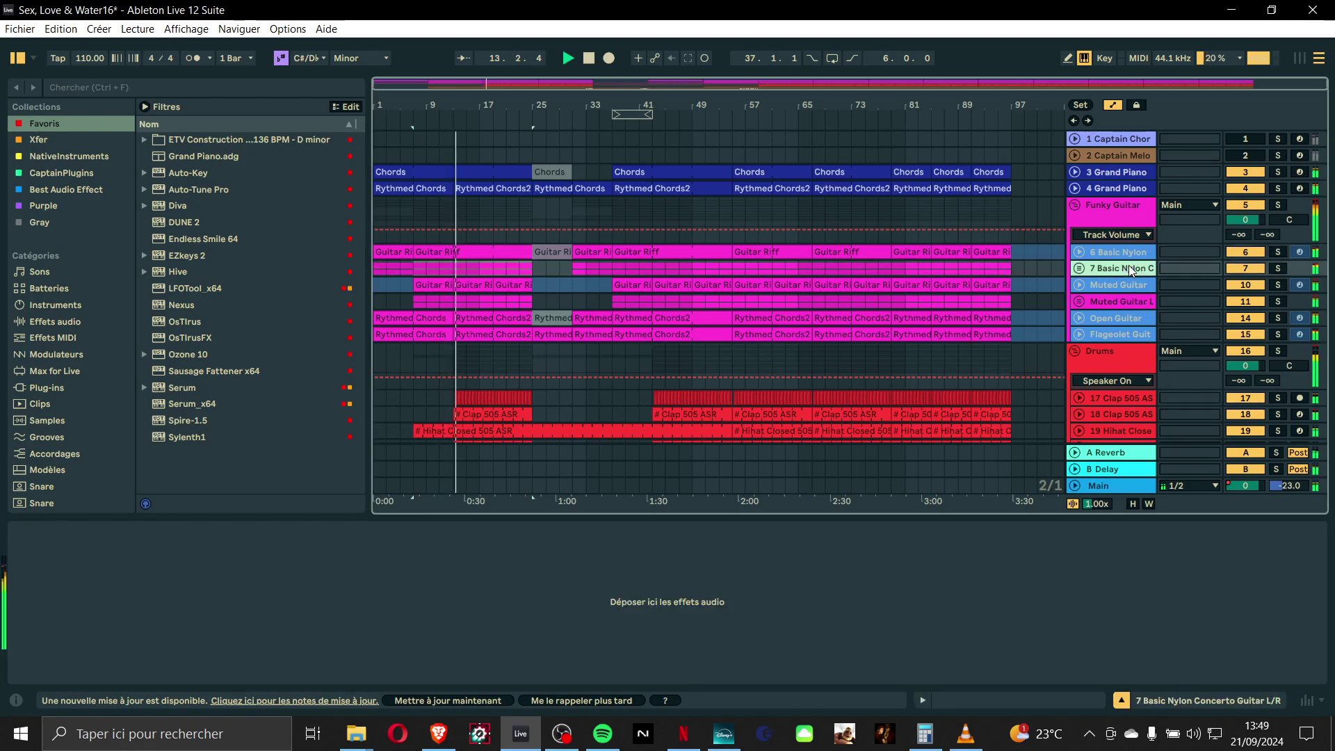
{"action": "left_click", "coordinate": [1079, 268]}
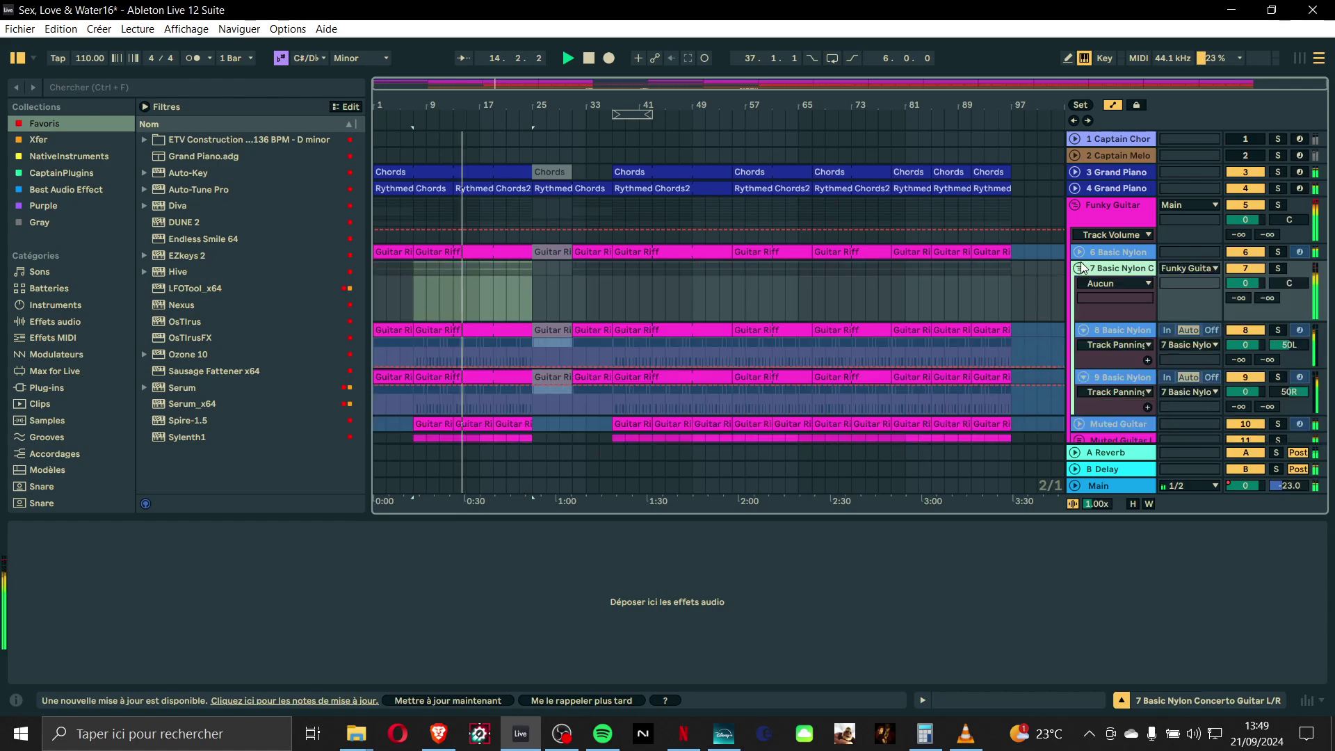
{"action": "scroll", "coordinate": [1081, 266], "scroll_direction": "down", "scroll_amount": 1}
{"action": "left_click", "coordinate": [1101, 281]}
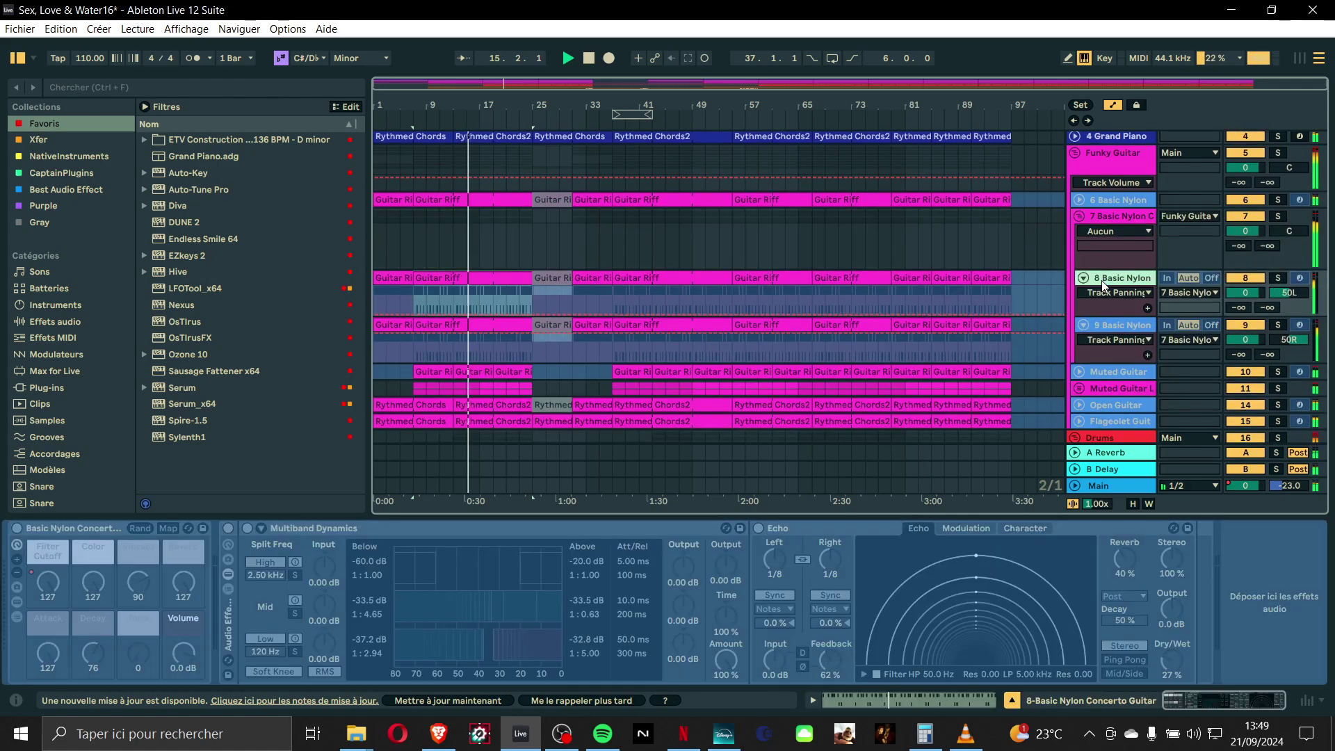
- Show the notes of the Muted Guitar track's Guitar Riff clip at bar 19 and that track's device chain
{"action": "scroll", "coordinate": [1101, 286], "scroll_direction": "down", "scroll_amount": 2}
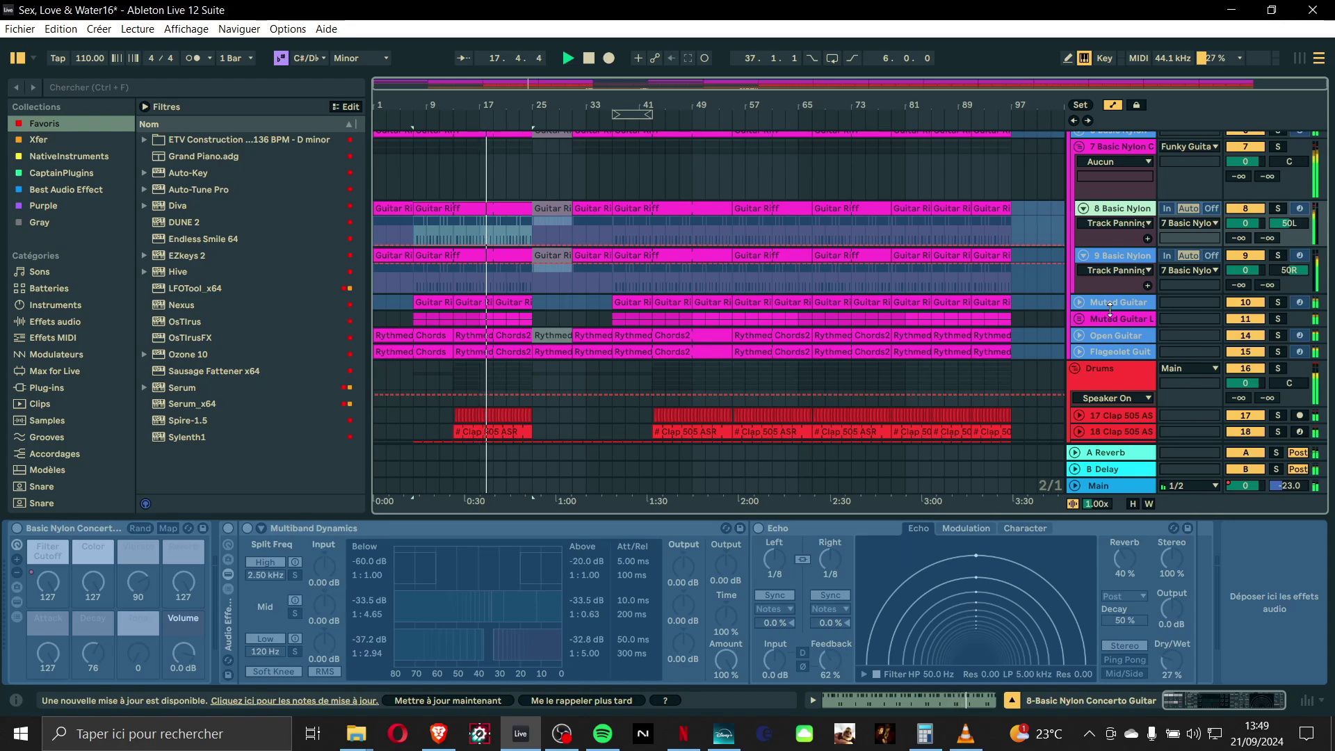
{"action": "left_click", "coordinate": [1111, 303]}
{"action": "double_click", "coordinate": [525, 303]}
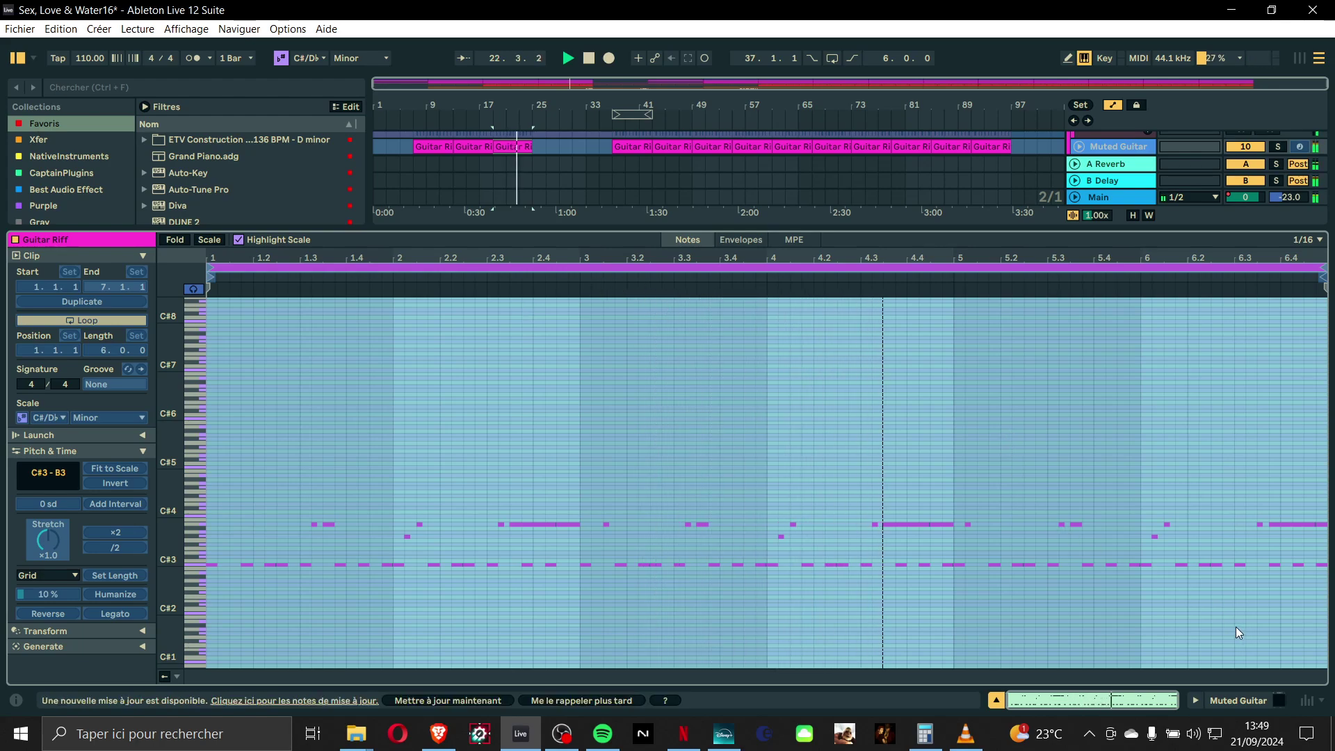
{"action": "left_click", "coordinate": [1280, 700]}
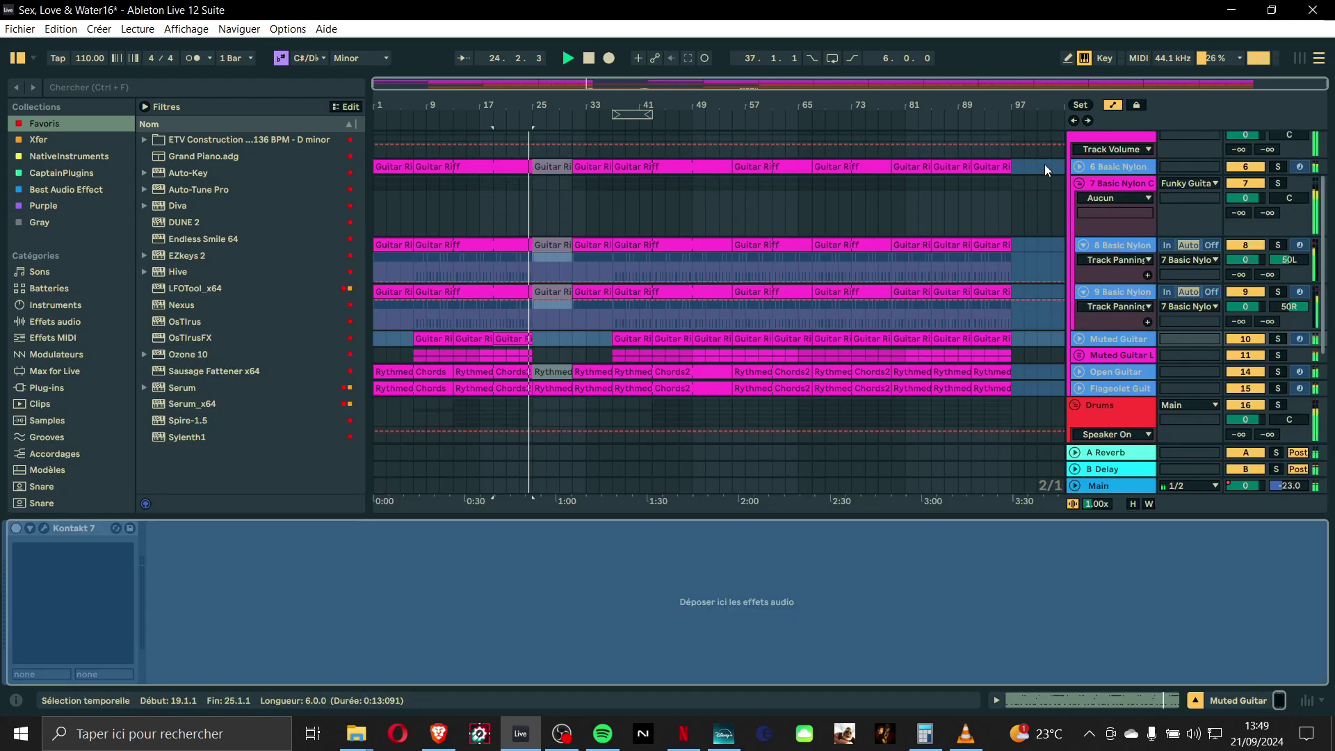
- Open the first Hihat Closed 505 ASR clip and shrink the clip view to reveal more of the arrangement
{"action": "scroll", "coordinate": [981, 254], "scroll_direction": "down", "scroll_amount": 5}
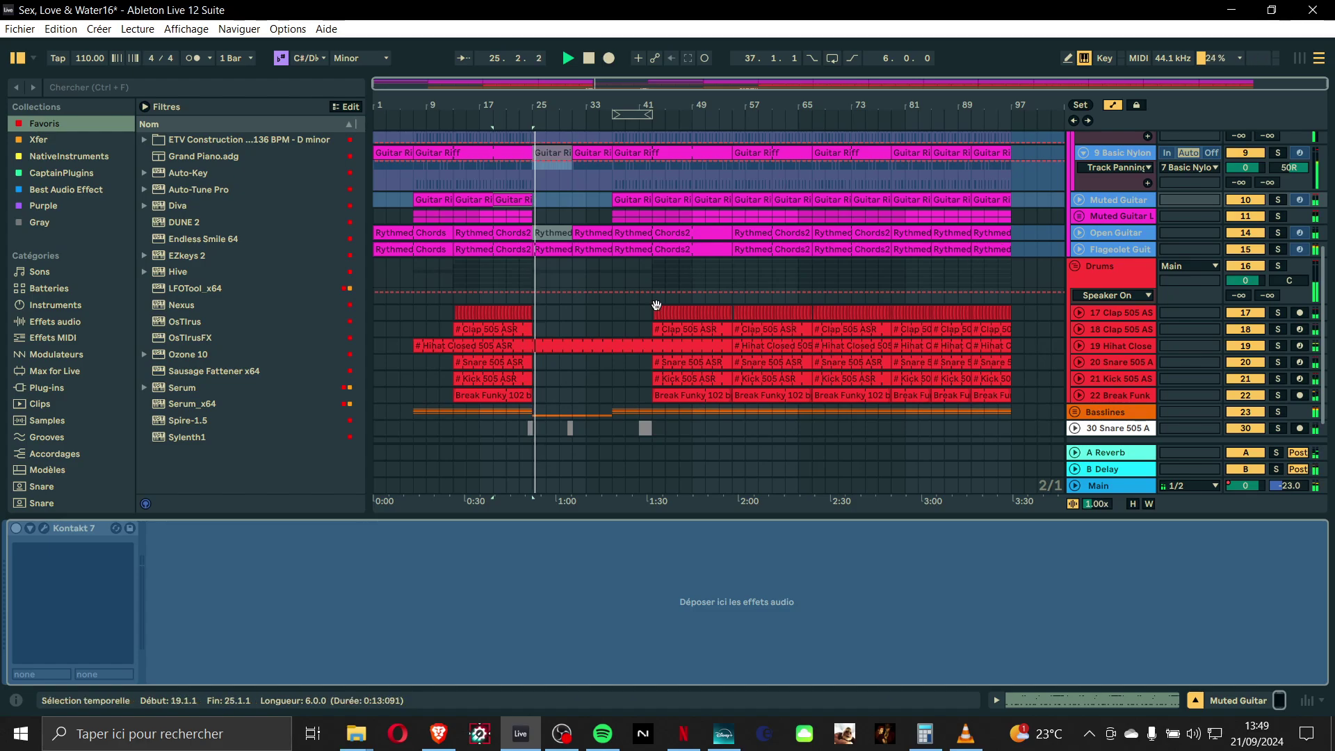
{"action": "double_click", "coordinate": [486, 347]}
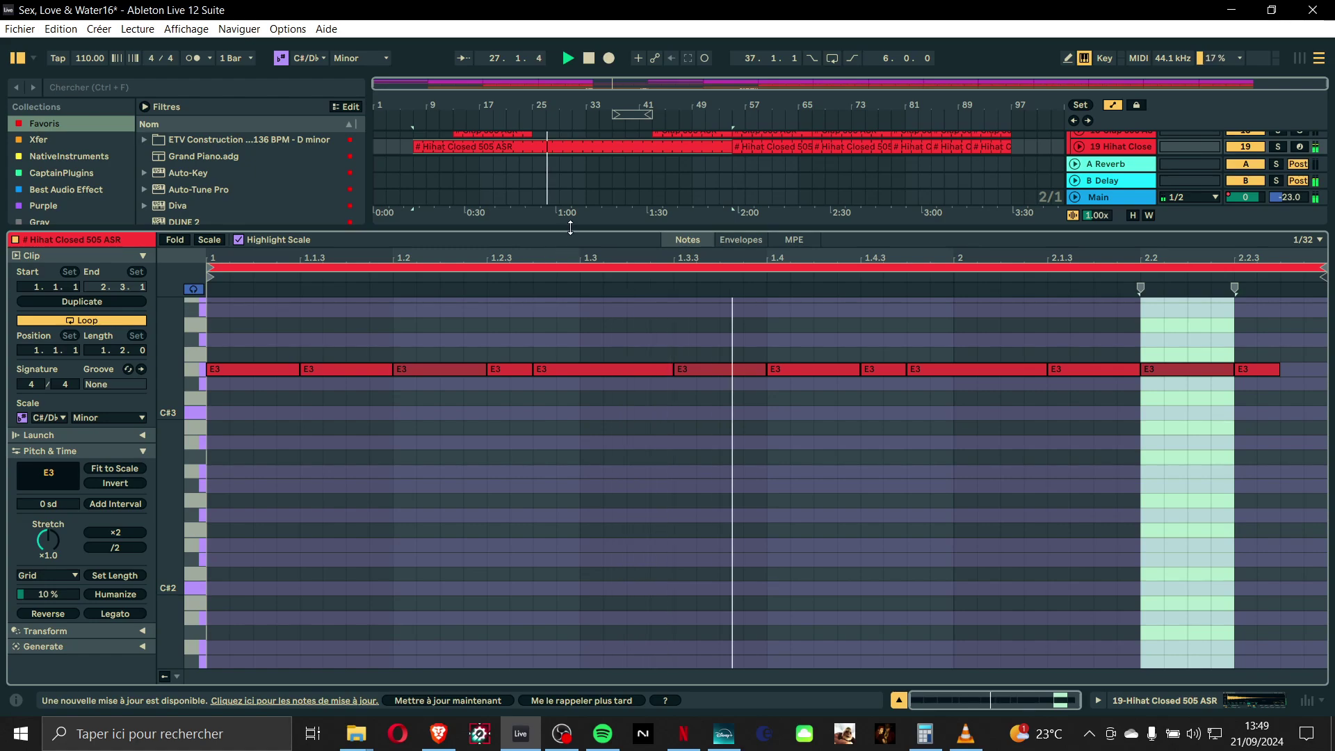
{"action": "left_click_drag", "start_coordinate": [695, 229], "coordinate": [695, 417]}
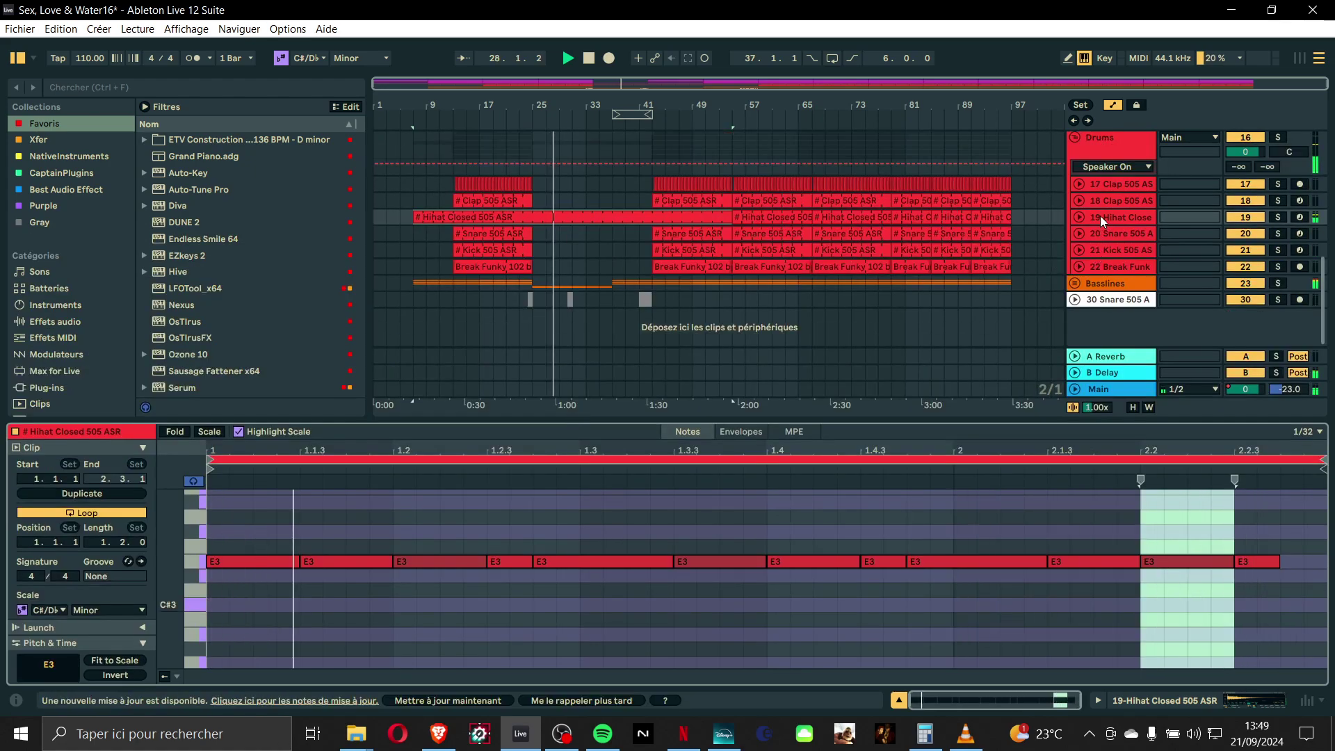
- Unfold the Hihat Closed track, examine its B-Delay send automation around bar 30, and fold the track again
{"action": "left_click", "coordinate": [1082, 213]}
{"action": "left_click", "coordinate": [612, 242]}
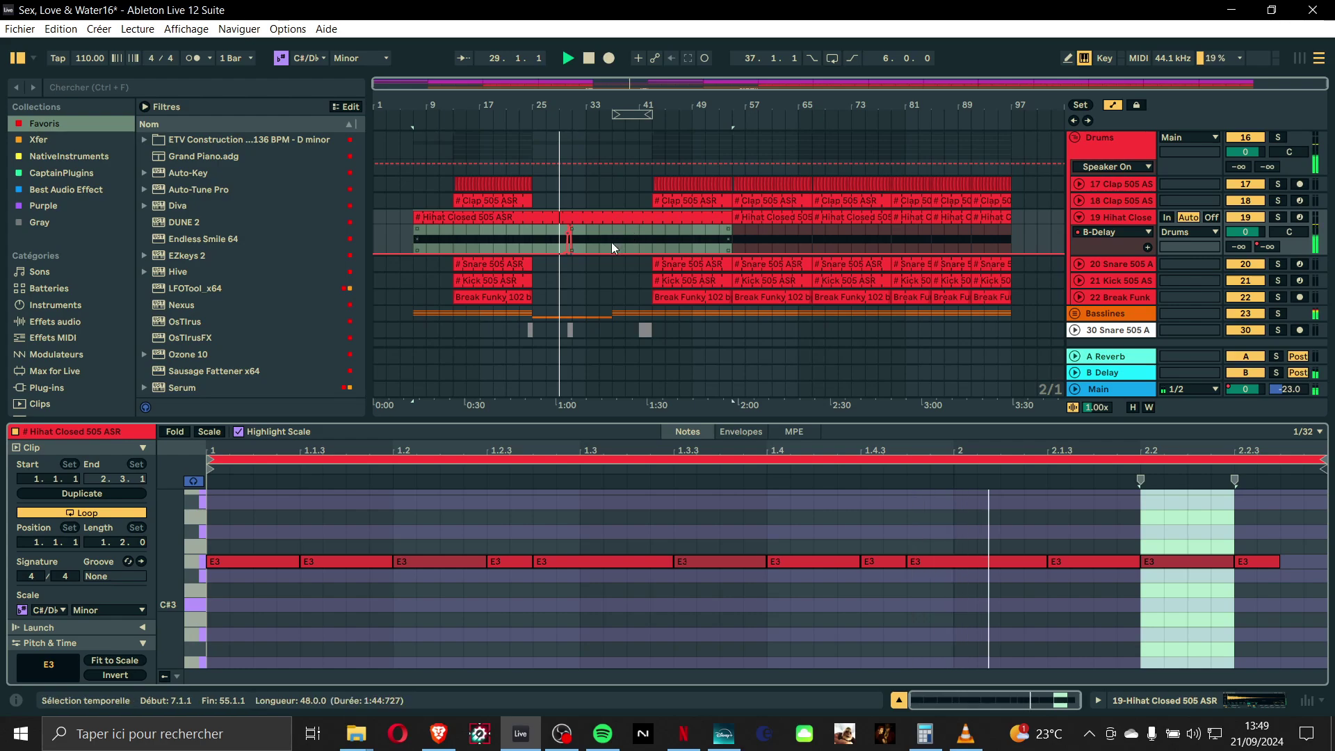
{"action": "scroll", "coordinate": [587, 242], "scroll_direction": "up", "scroll_amount": 3}
{"action": "scroll", "coordinate": [459, 285], "scroll_direction": "up", "scroll_amount": 5}
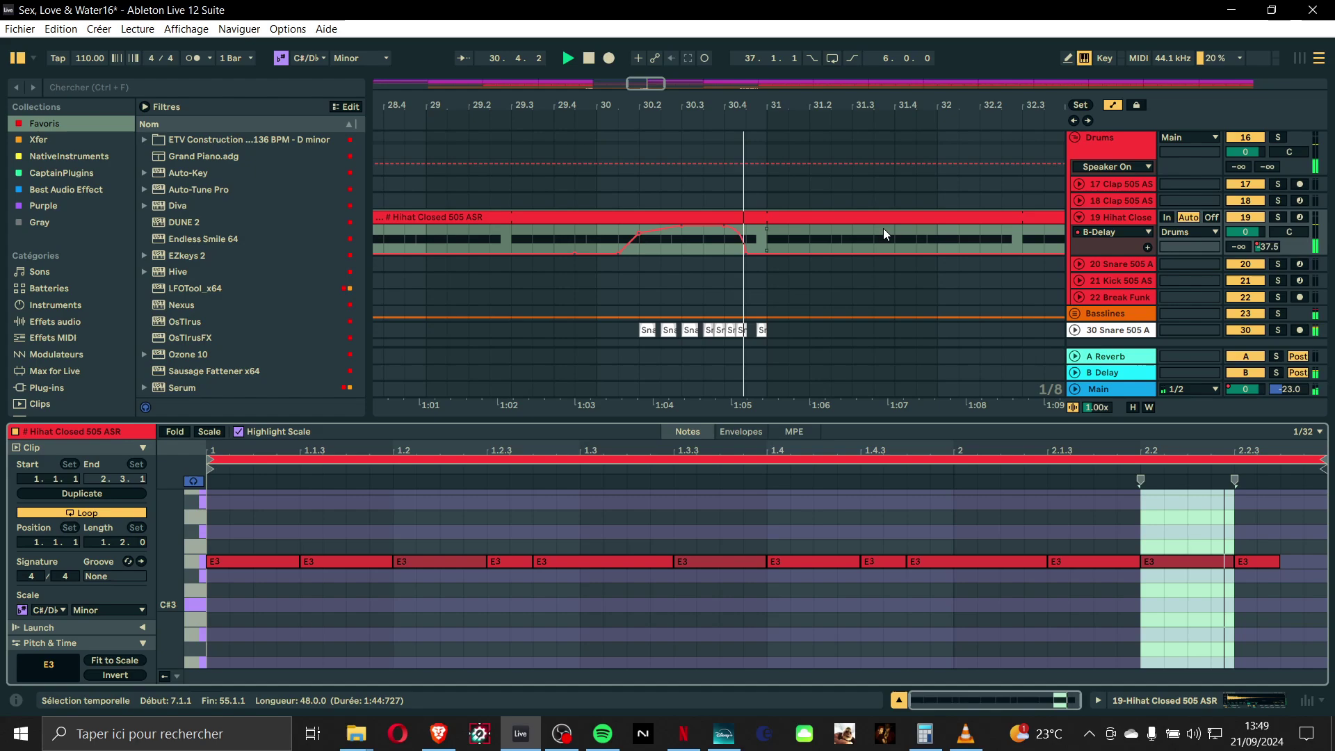
{"action": "scroll", "coordinate": [819, 302], "scroll_direction": "down", "scroll_amount": 7}
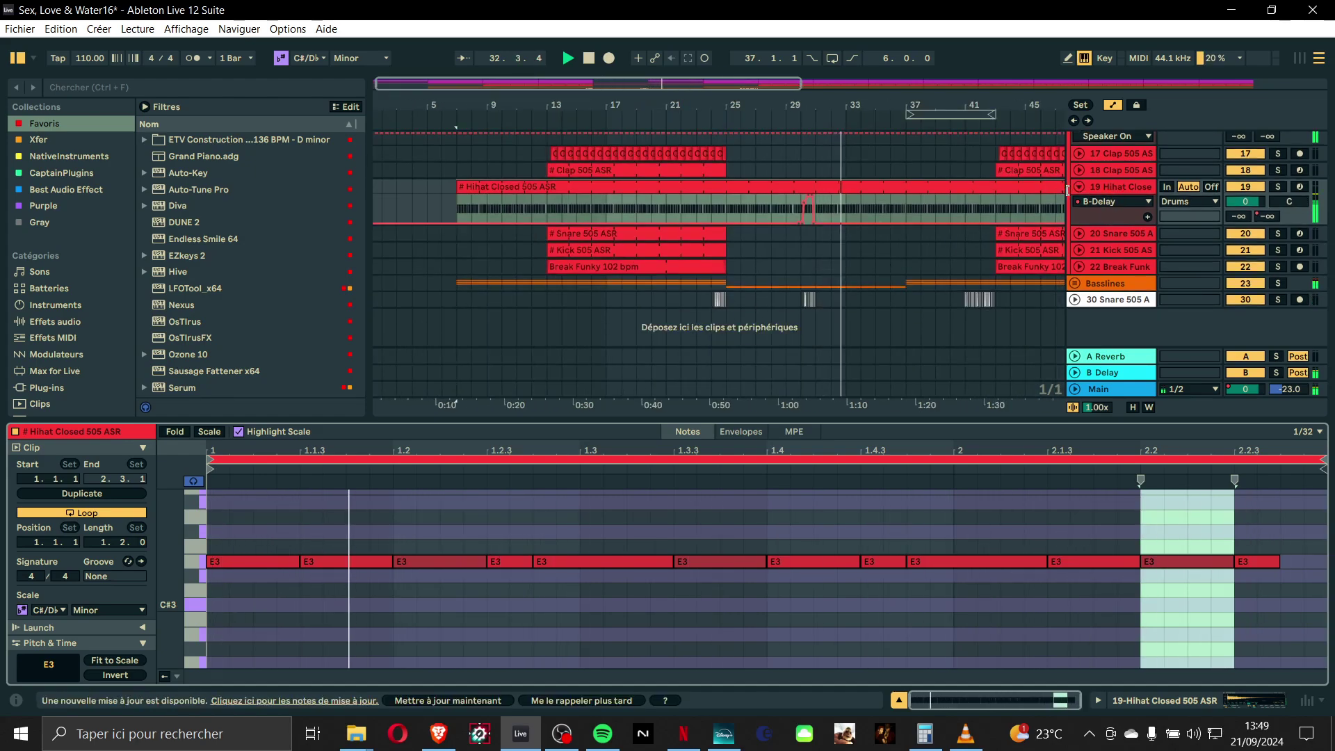
{"action": "left_click", "coordinate": [1076, 189]}
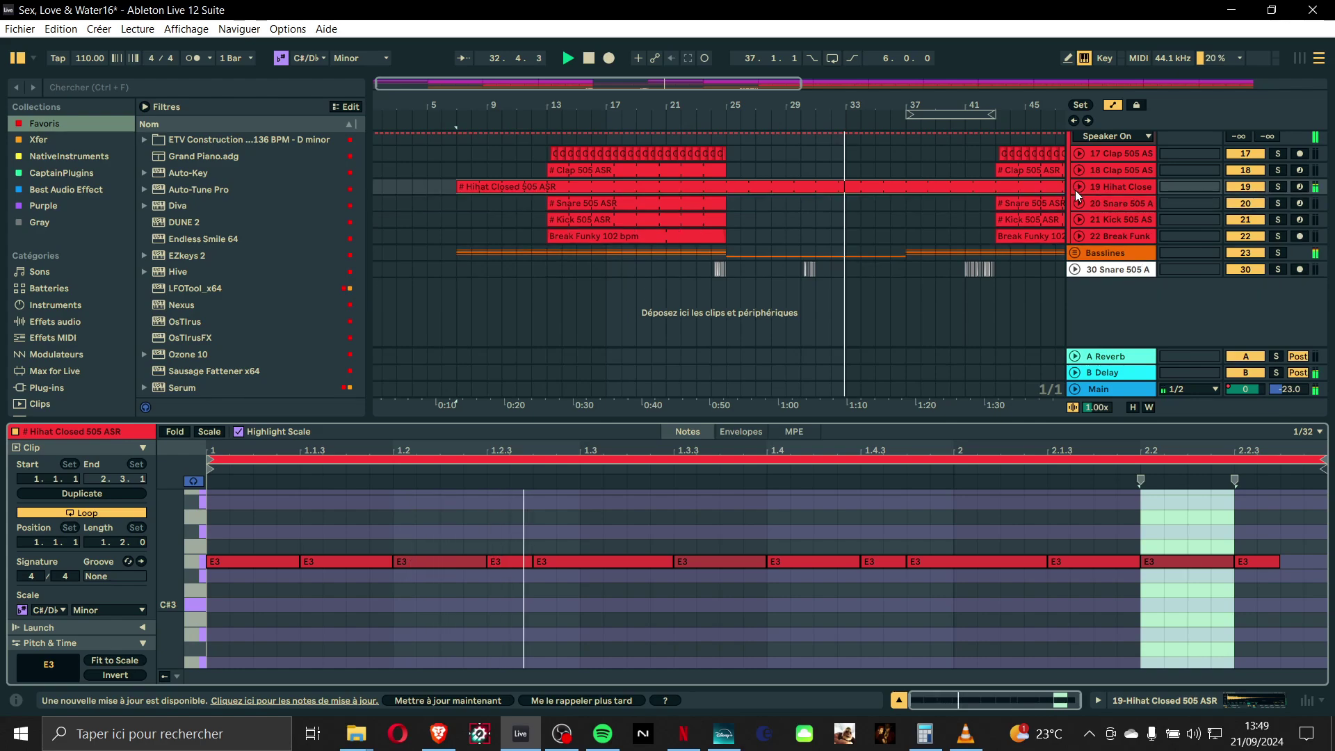
- Unfold the Basslines group and show the notes of the Bassline Break clip on the Scarabee Bass track
{"action": "left_click", "coordinate": [1075, 253]}
{"action": "scroll", "coordinate": [903, 292], "scroll_direction": "down", "scroll_amount": 1}
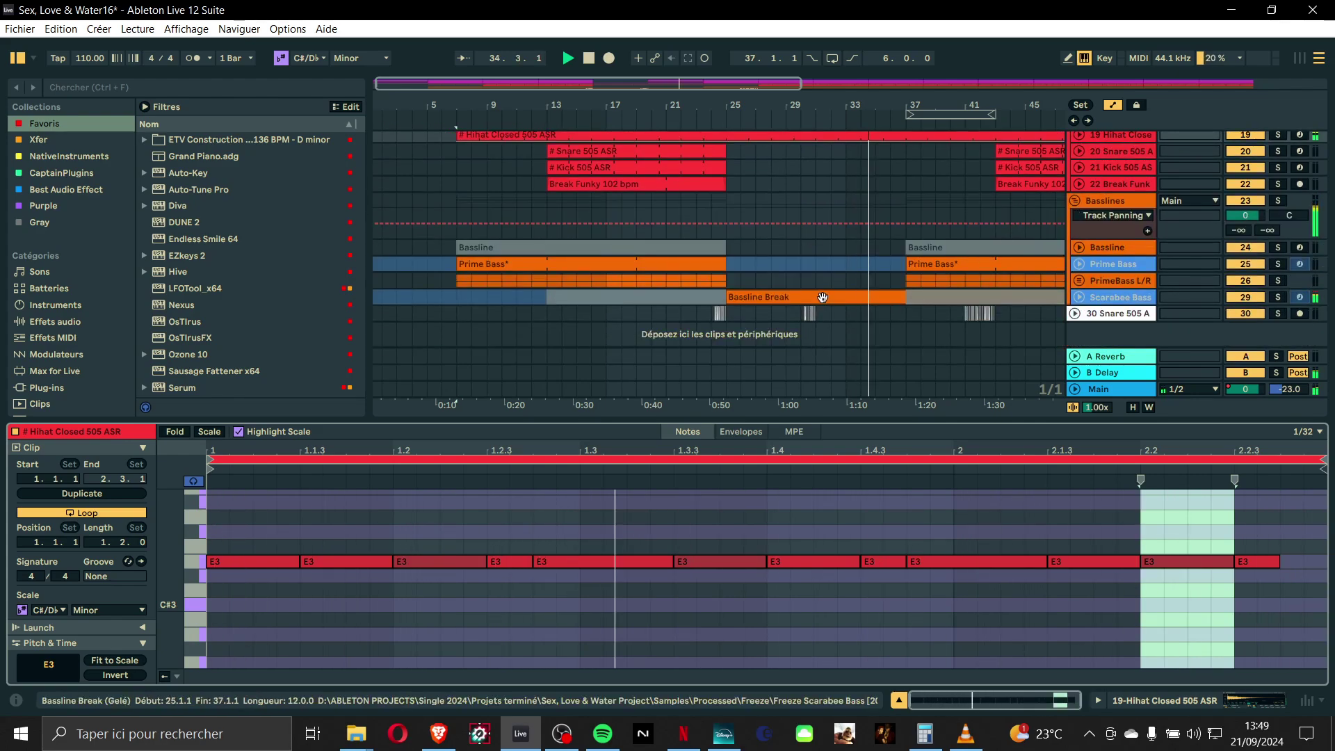
{"action": "left_click", "coordinate": [822, 297]}
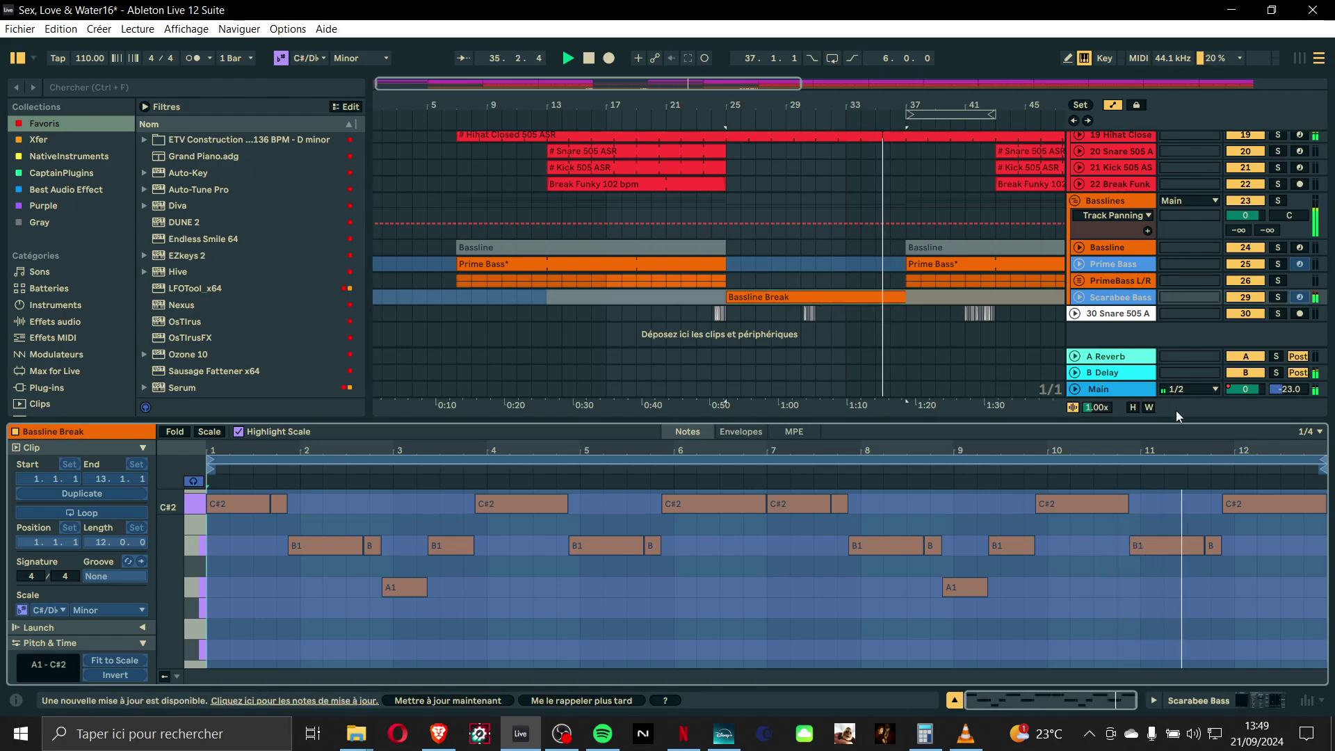
- Show the notes of the Prime Bass clip at bar 37 and briefly solo its track to hear it alone
{"action": "left_click", "coordinate": [973, 265]}
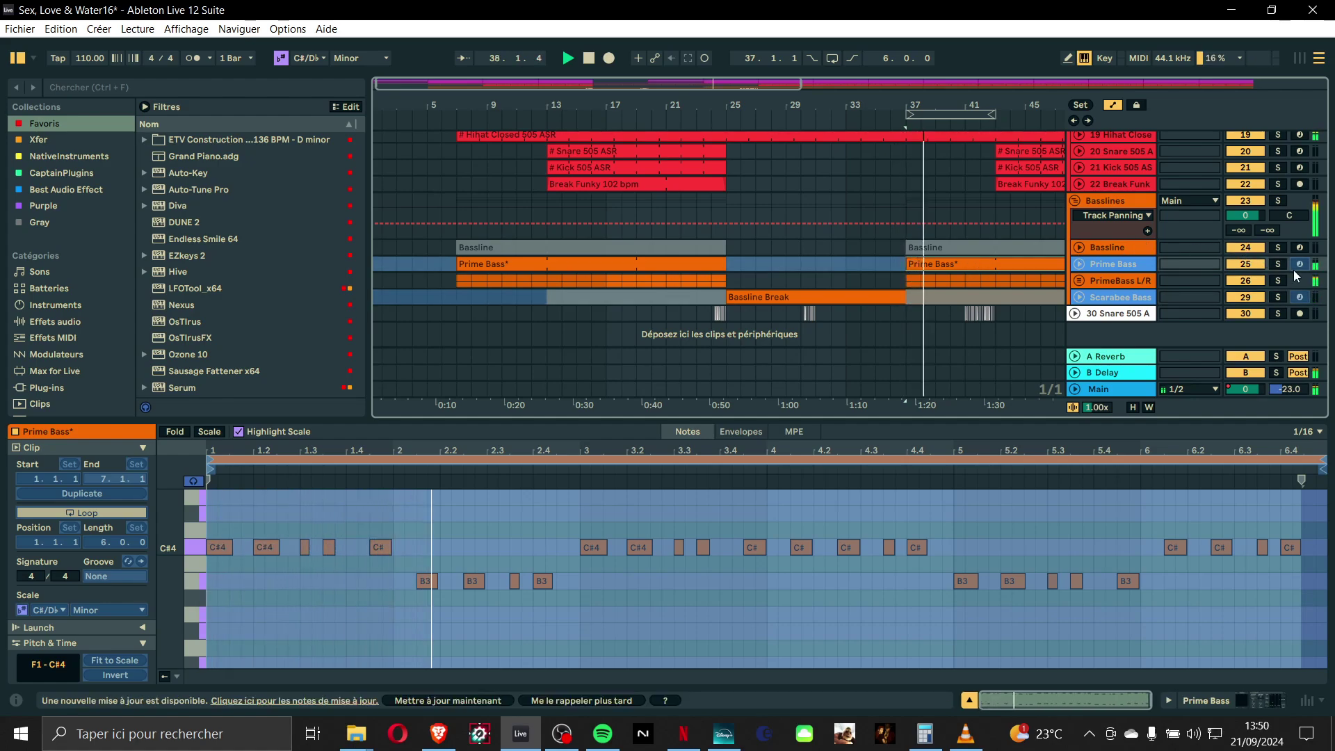
{"action": "left_click", "coordinate": [1276, 264]}
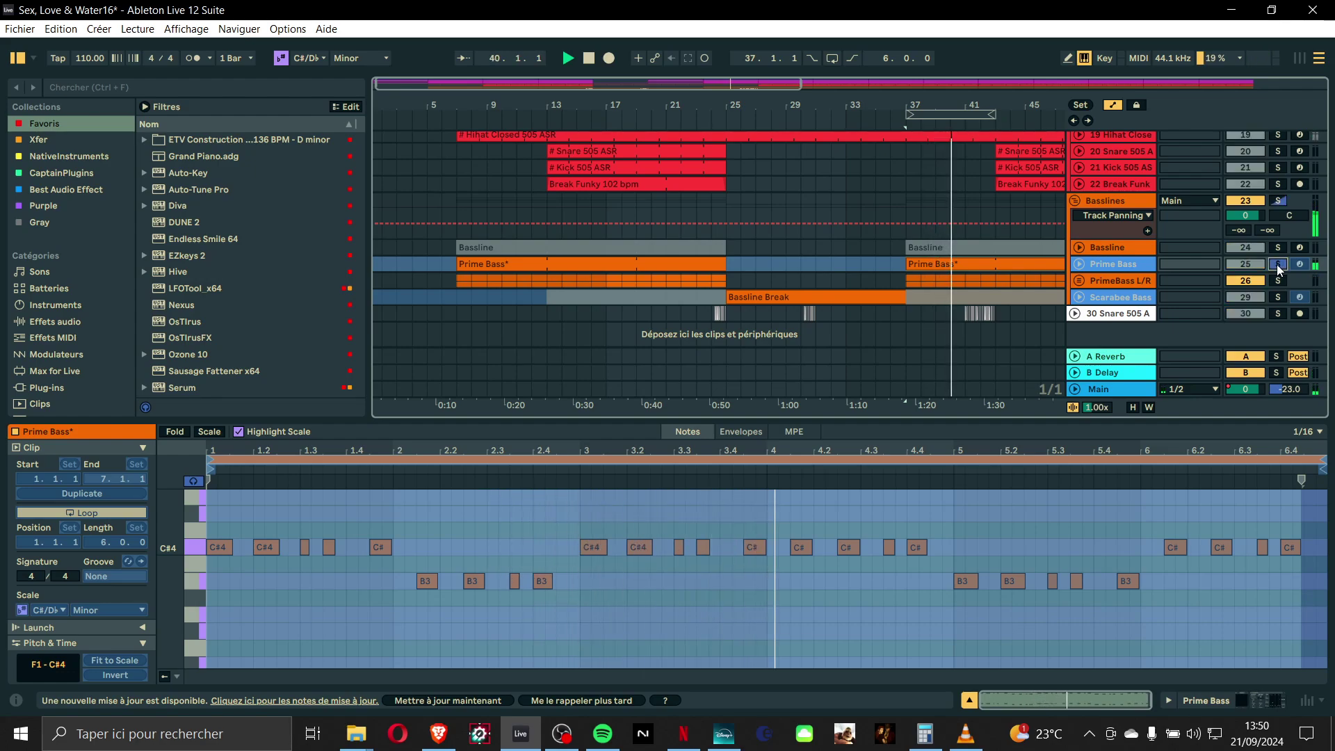
{"action": "left_click", "coordinate": [1277, 264]}
- Open the Break Funky 102 bpm clip at bar 43 and briefly solo its track to hear it alone
{"action": "scroll", "coordinate": [975, 255], "scroll_direction": "down", "scroll_amount": 3}
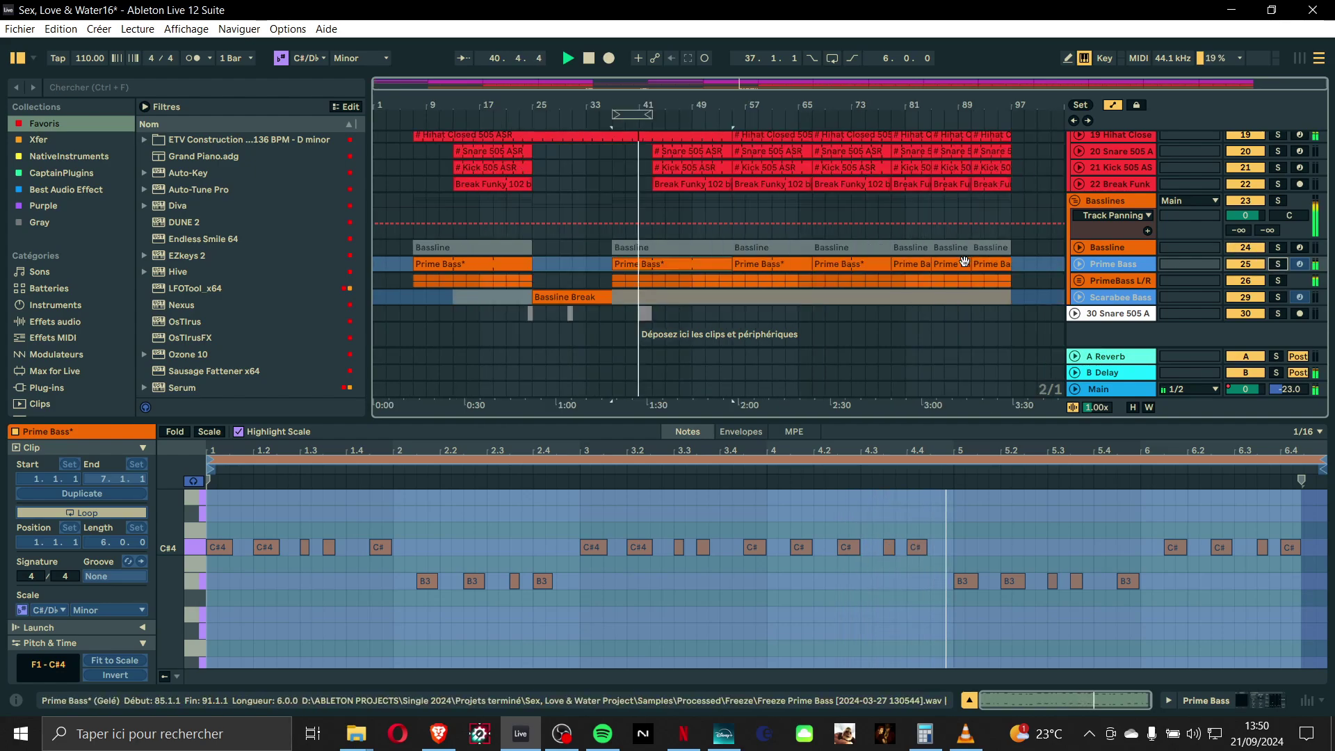
{"action": "scroll", "coordinate": [683, 333], "scroll_direction": "up", "scroll_amount": 4}
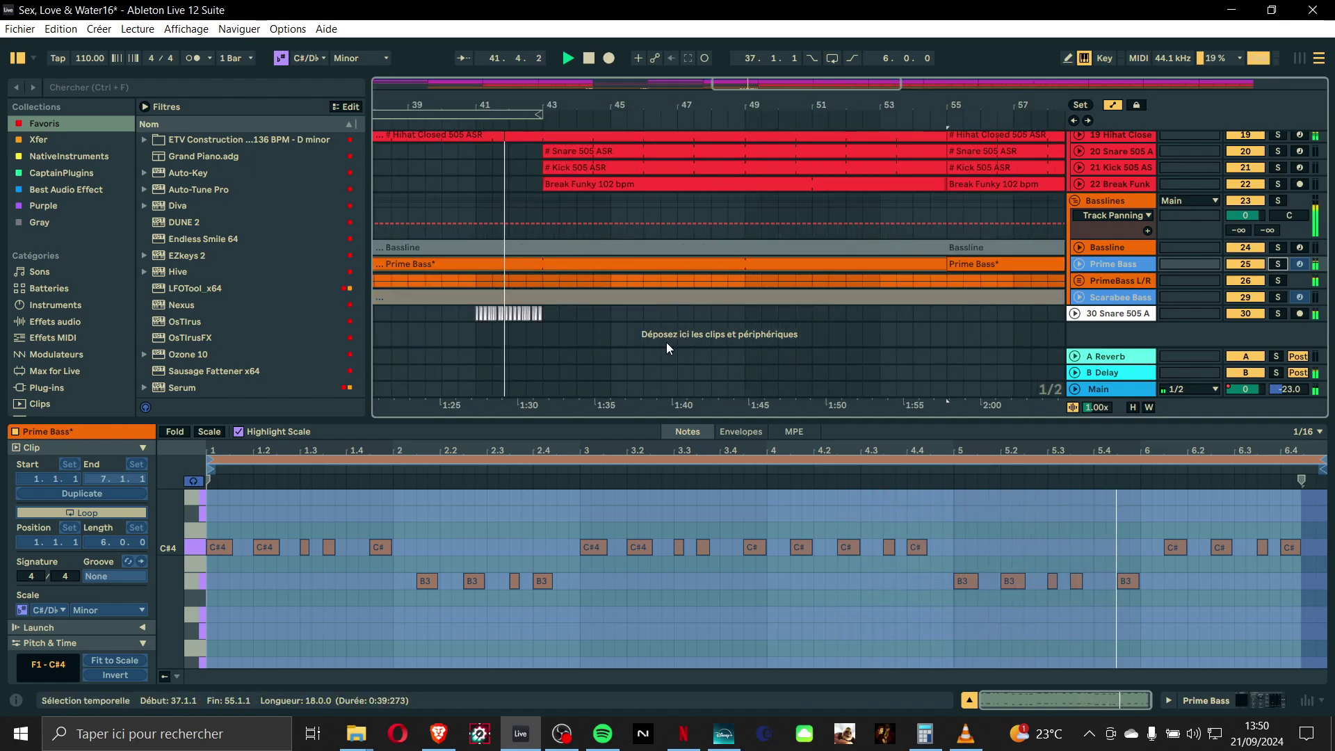
{"action": "scroll", "coordinate": [598, 354], "scroll_direction": "up", "scroll_amount": 4}
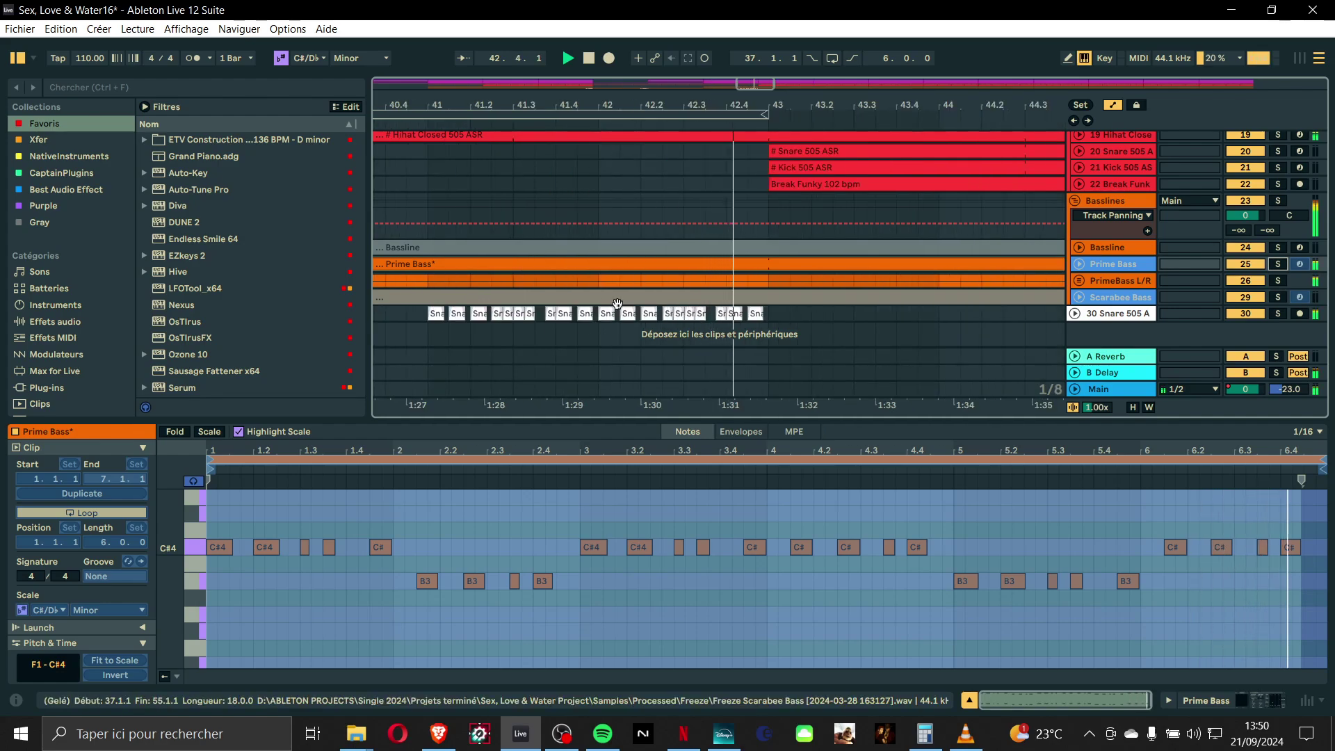
{"action": "scroll", "coordinate": [612, 306], "scroll_direction": "down", "scroll_amount": 6}
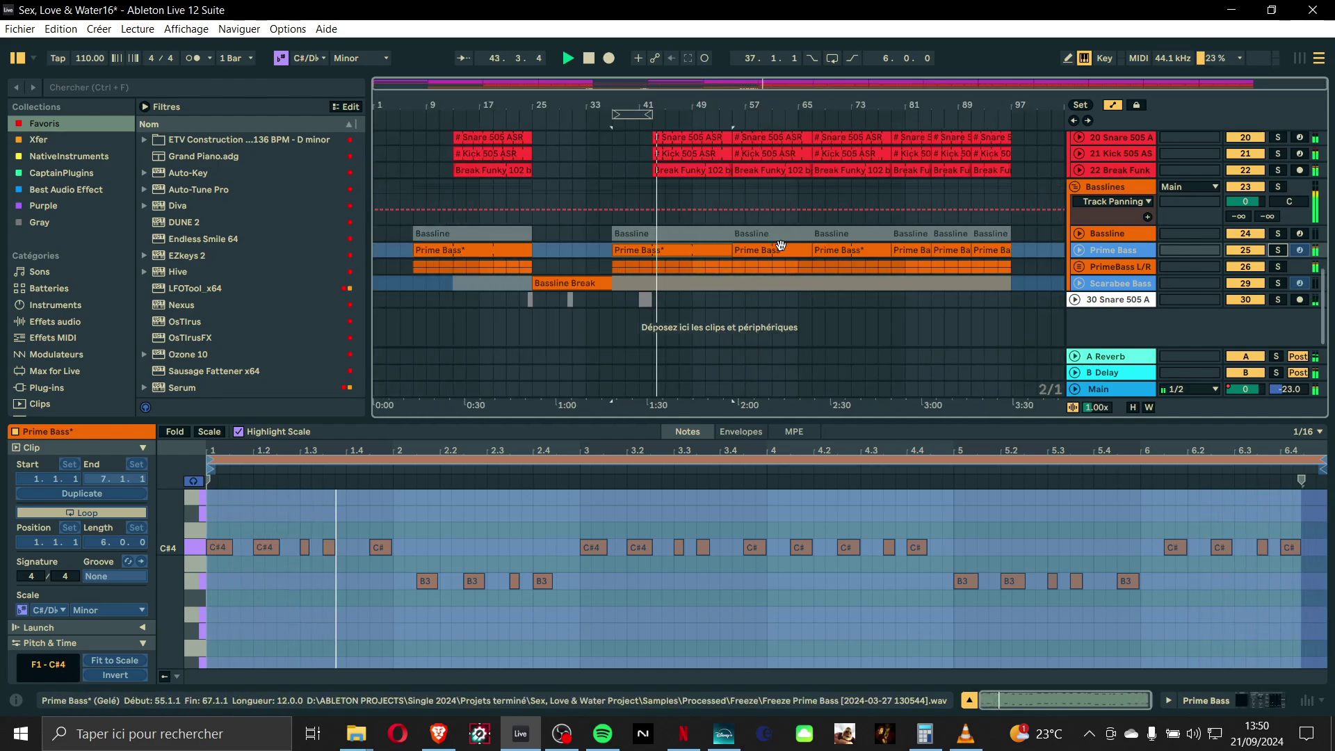
{"action": "scroll", "coordinate": [802, 210], "scroll_direction": "up", "scroll_amount": 1}
{"action": "left_click", "coordinate": [799, 222]}
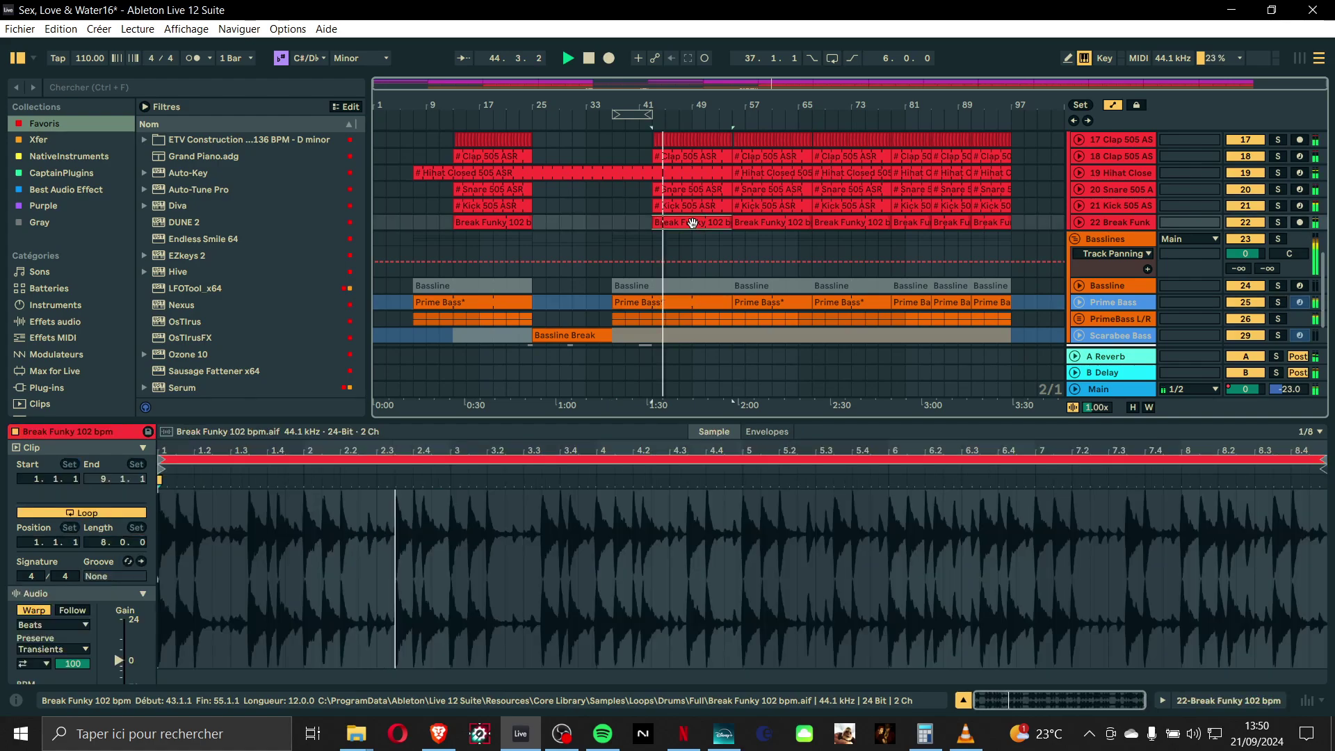
{"action": "left_click", "coordinate": [1283, 221]}
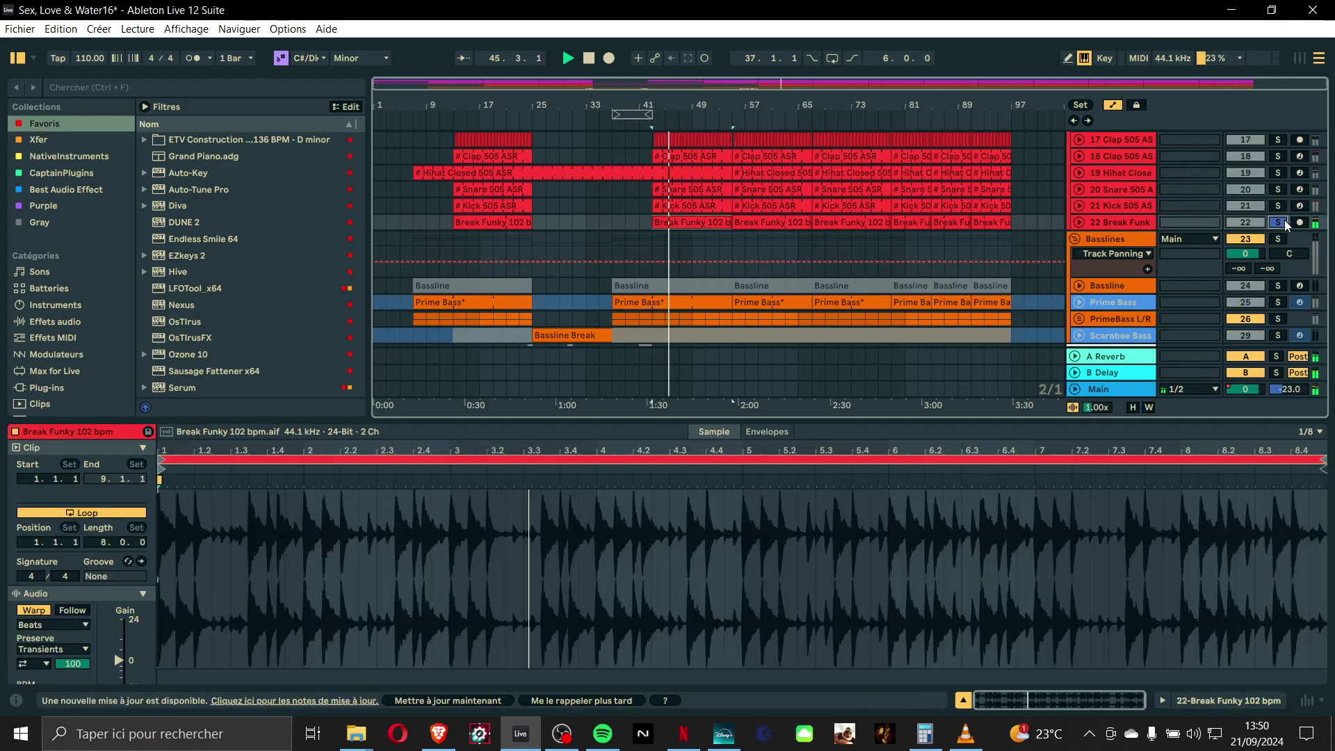
{"action": "left_click", "coordinate": [1284, 220]}
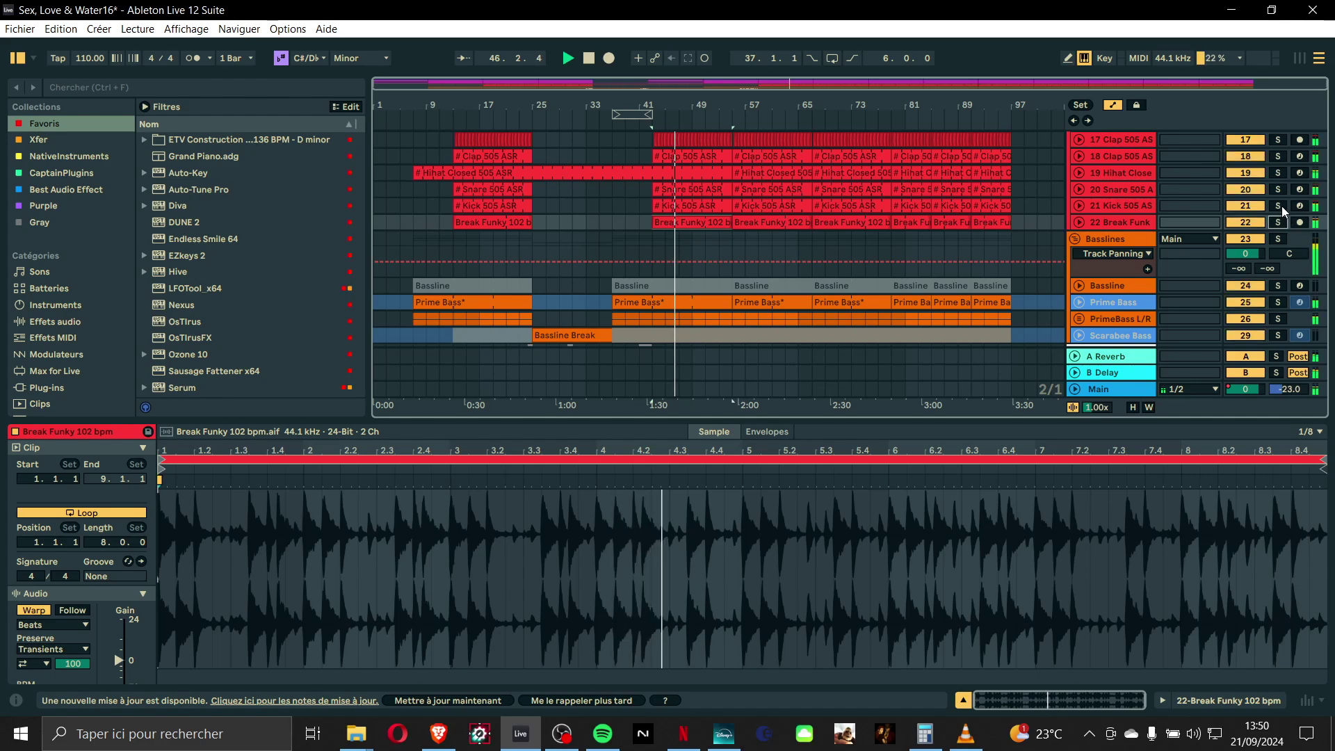
- Solo the Kick, Snare, Hihat Closed and both Clap 505 drum tracks together, leaving out the Break Funky loop
{"action": "left_click", "coordinate": [1280, 206]}
{"action": "left_click", "coordinate": [1279, 189], "text": "ctrl"}
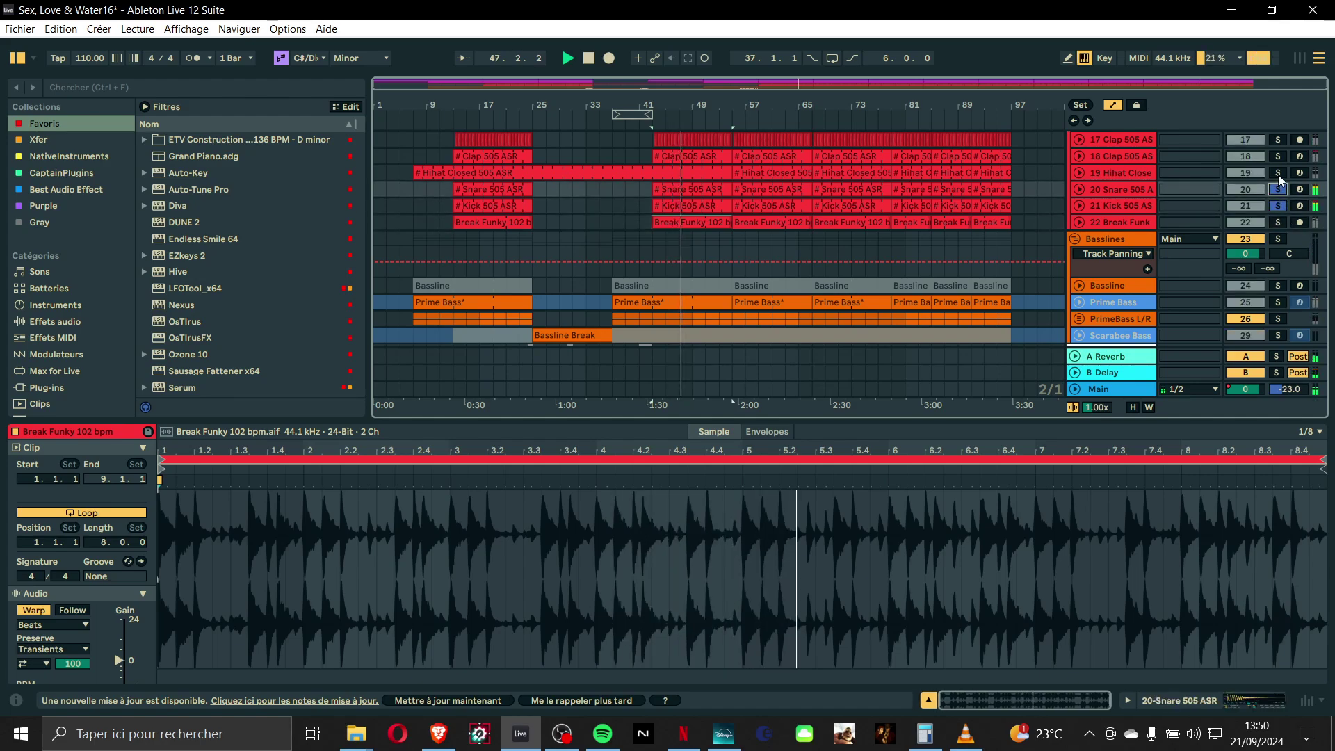
{"action": "left_click", "coordinate": [1278, 172], "text": "ctrl"}
{"action": "left_click", "coordinate": [1278, 156], "text": "ctrl"}
{"action": "left_click", "coordinate": [1276, 140], "text": "ctrl"}
{"action": "scroll", "coordinate": [1261, 169], "scroll_direction": "up", "scroll_amount": 1}
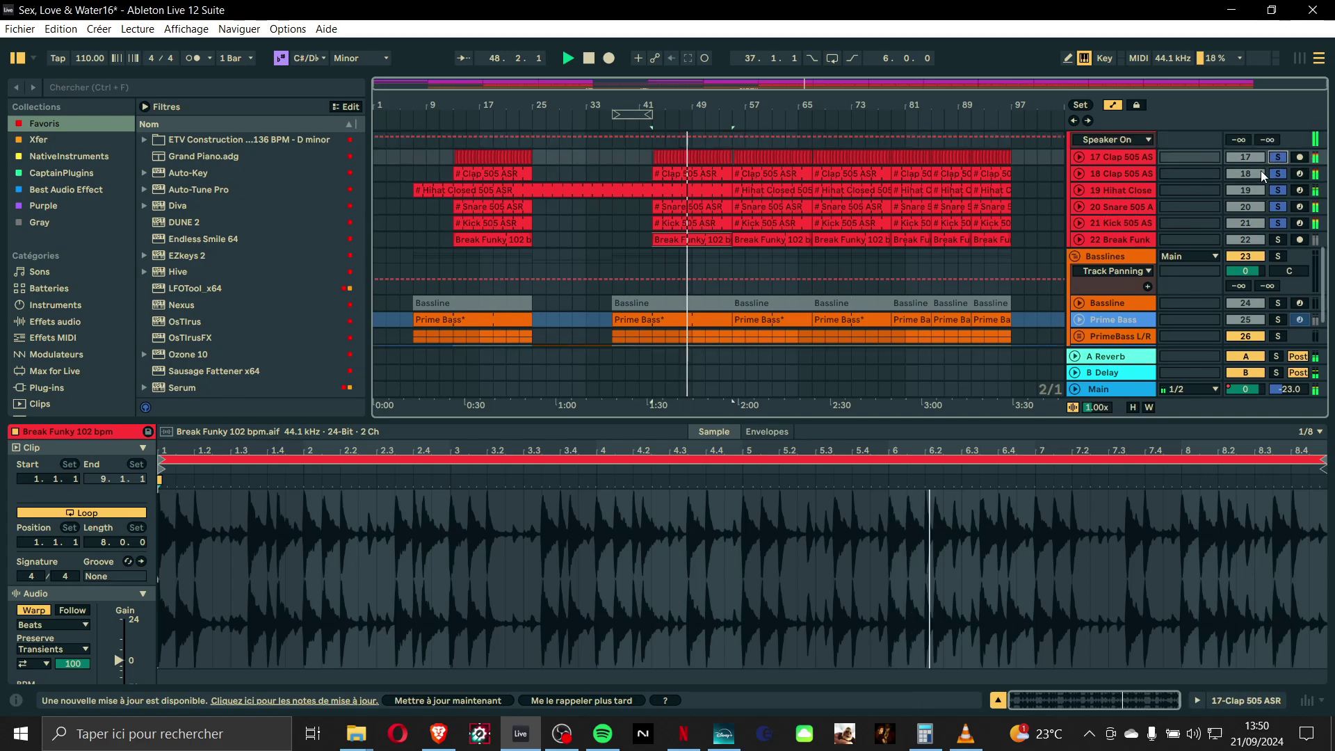
- Solo the whole Drums group to hear all drums together, and return to the full mix
{"action": "scroll", "coordinate": [1262, 170], "scroll_direction": "up", "scroll_amount": 3}
{"action": "left_click", "coordinate": [1277, 162]}
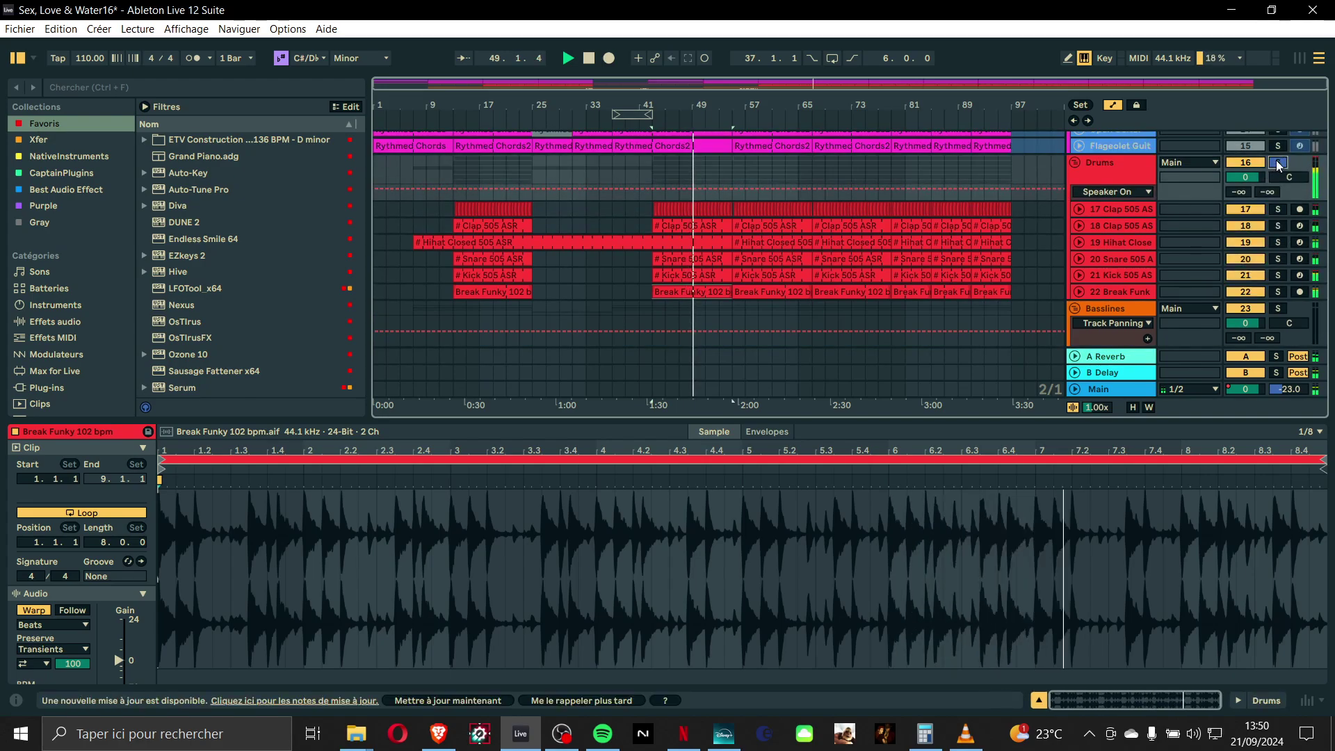
{"action": "left_click", "coordinate": [1278, 163]}
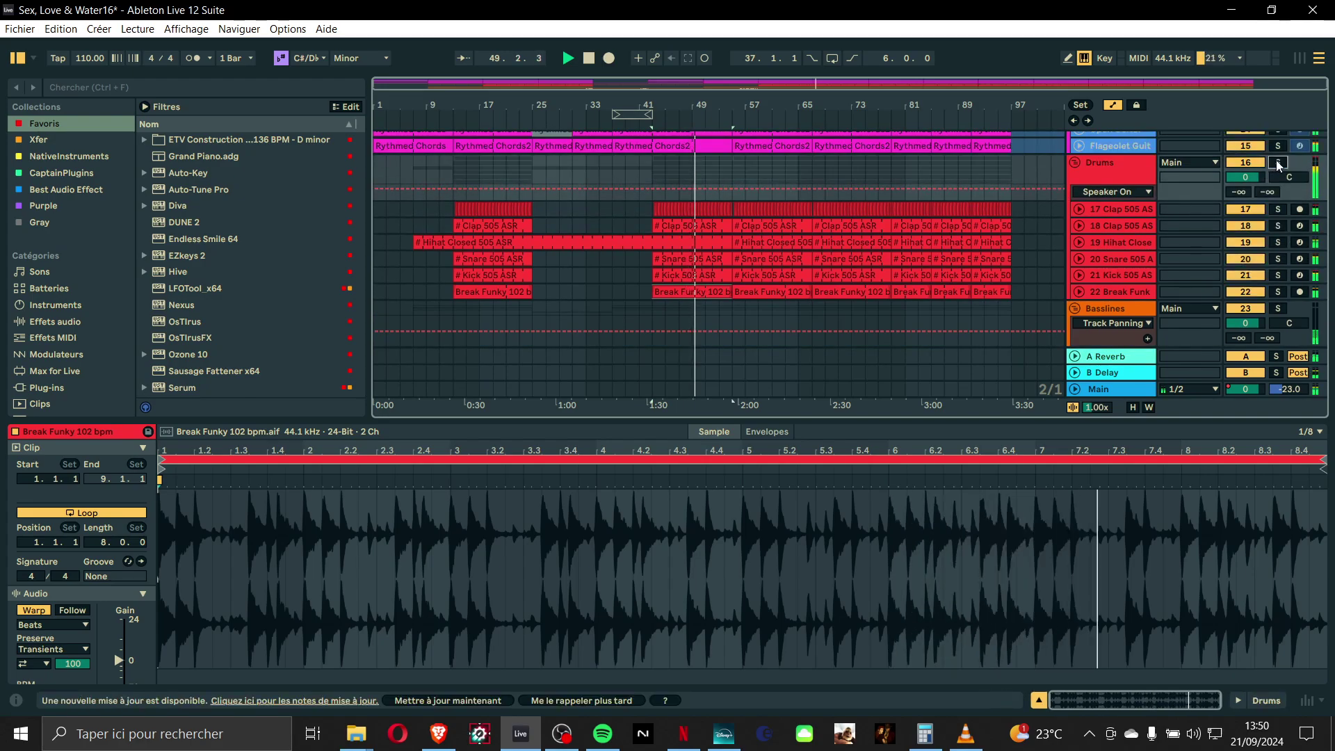
- Fold the Basslines group and hide the clip detail view to give the arrangement more room
{"action": "left_click", "coordinate": [1082, 305]}
{"action": "left_click", "coordinate": [1075, 308]}
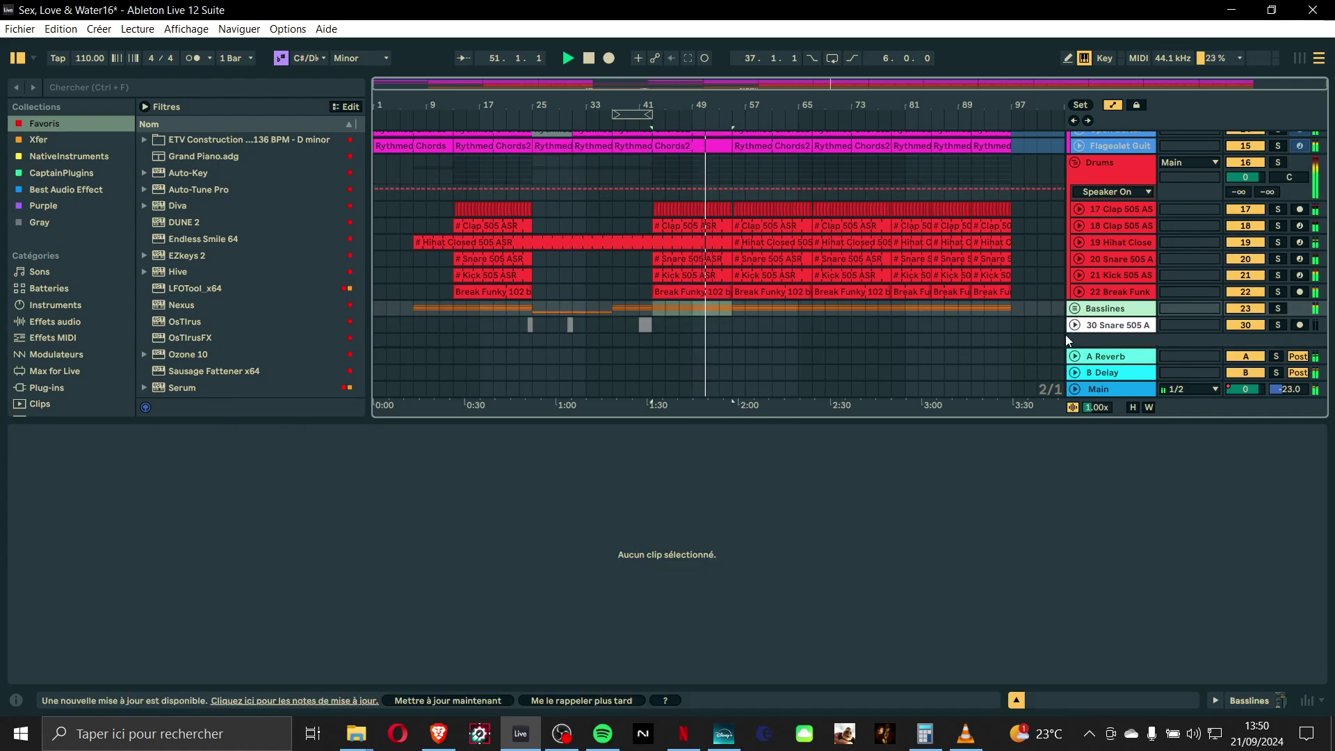
{"action": "left_click", "coordinate": [1014, 487]}
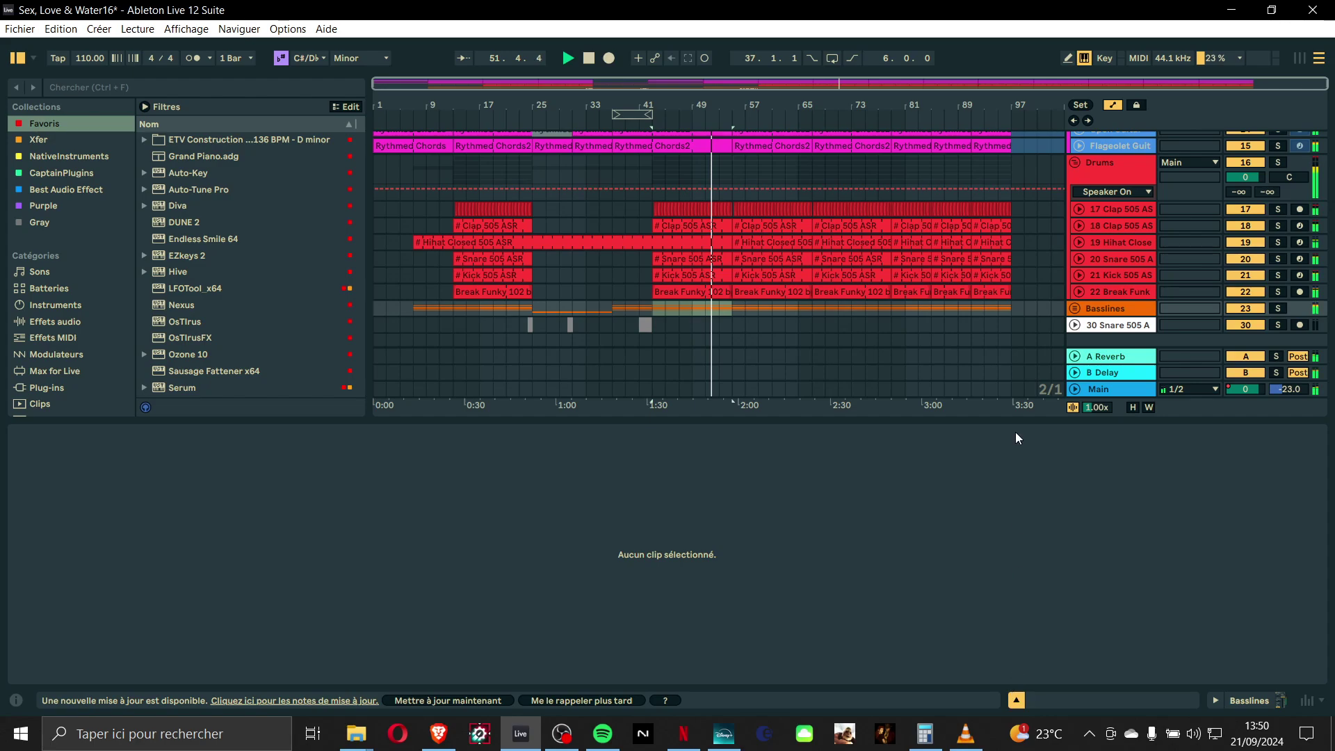
{"action": "left_click", "coordinate": [1016, 699]}
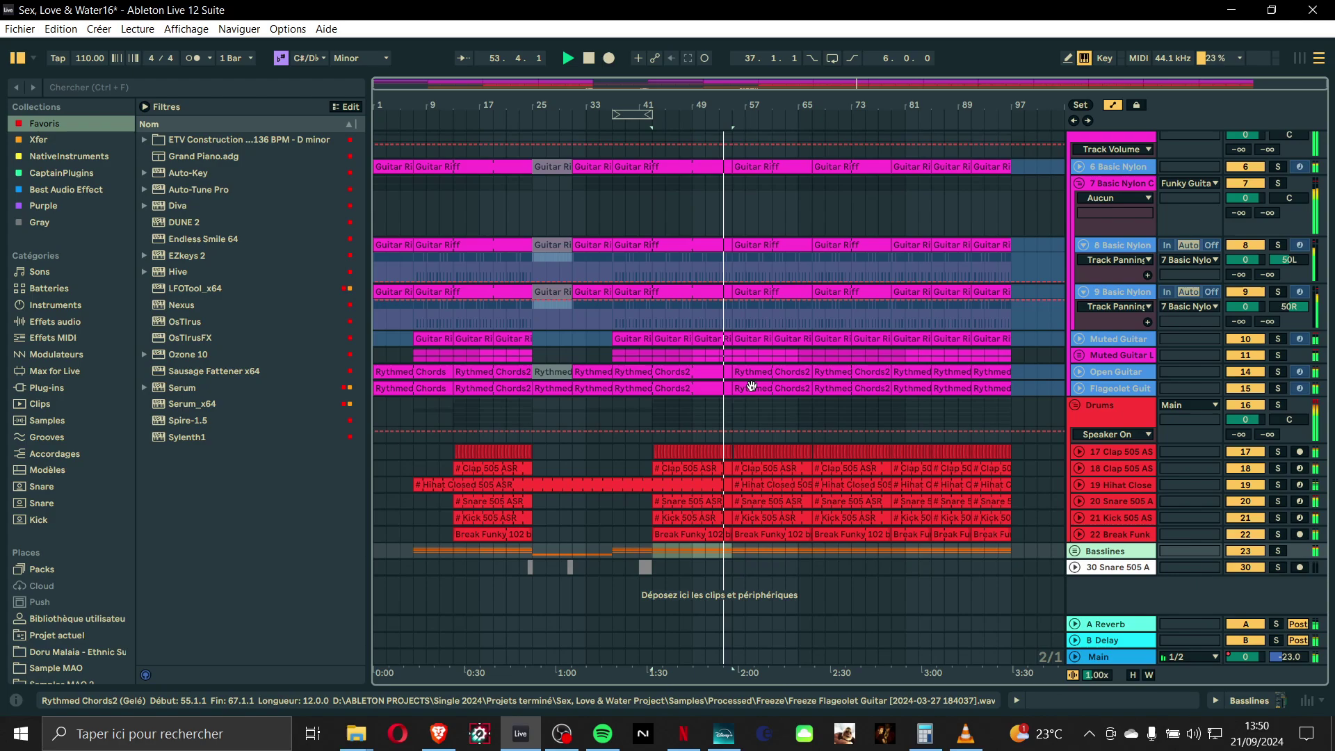
- Show the notes of the Rythmed Chords2 clip at bar 55 on the Flageolet Guitar track
{"action": "double_click", "coordinate": [907, 388]}
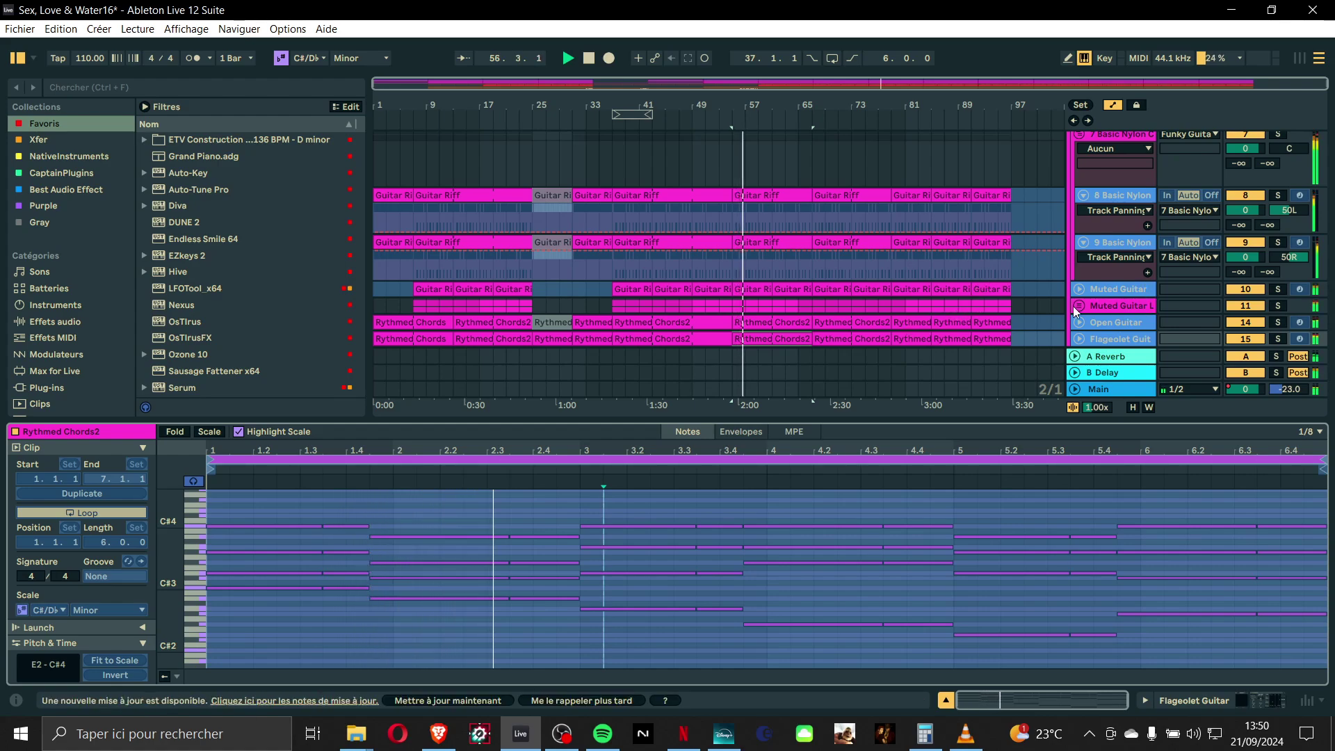
{"action": "left_click", "coordinate": [1110, 326]}
{"action": "left_click", "coordinate": [1109, 336]}
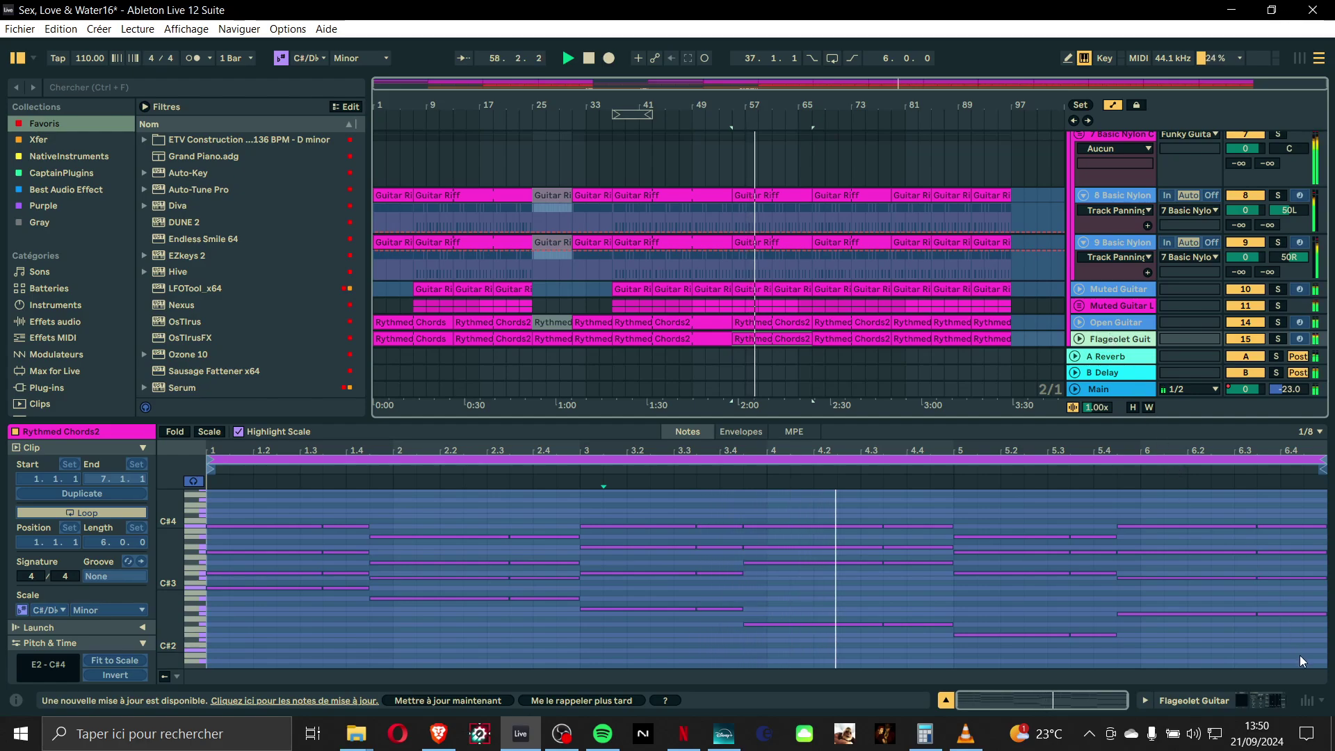
- Show the device chains of the Flageolet Guitar, Open Guitar and Muted Guitar tracks for comparison
{"action": "key", "text": "shift+Tab"}
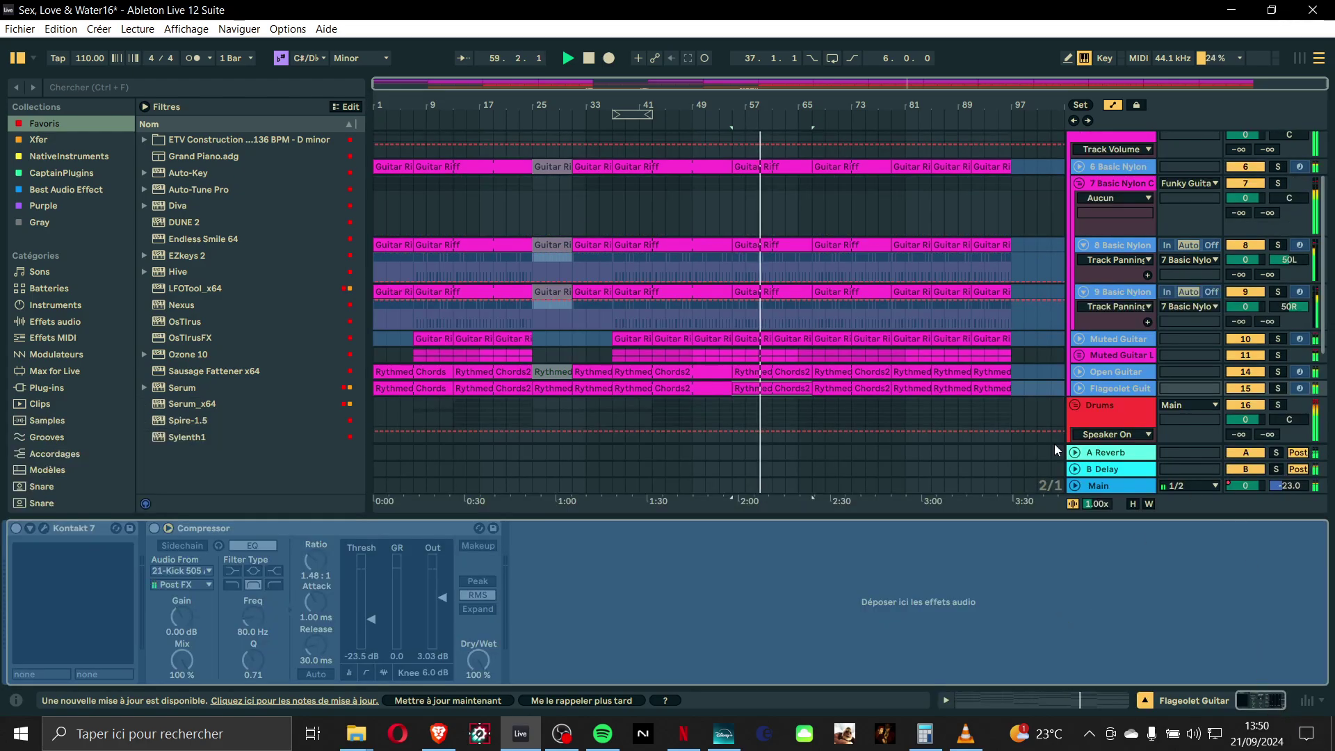
{"action": "left_click", "coordinate": [1116, 373]}
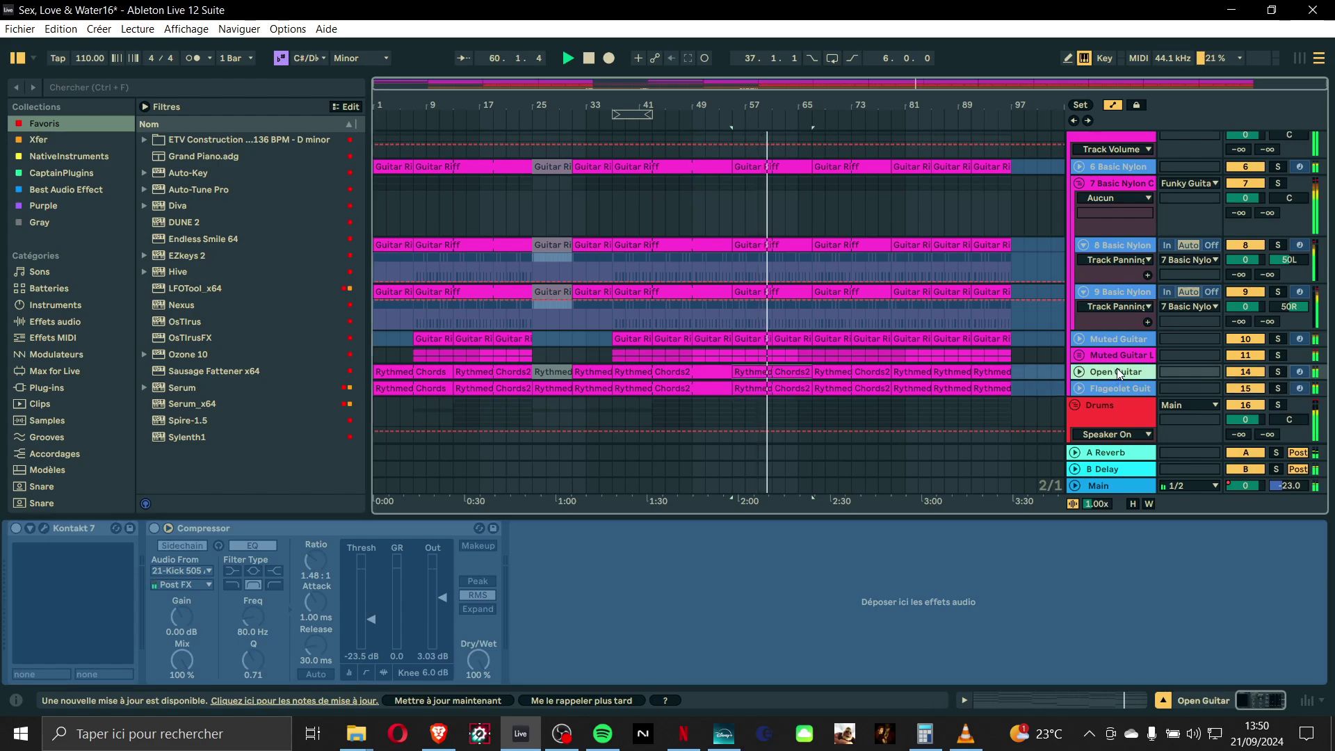
{"action": "left_click", "coordinate": [1108, 340]}
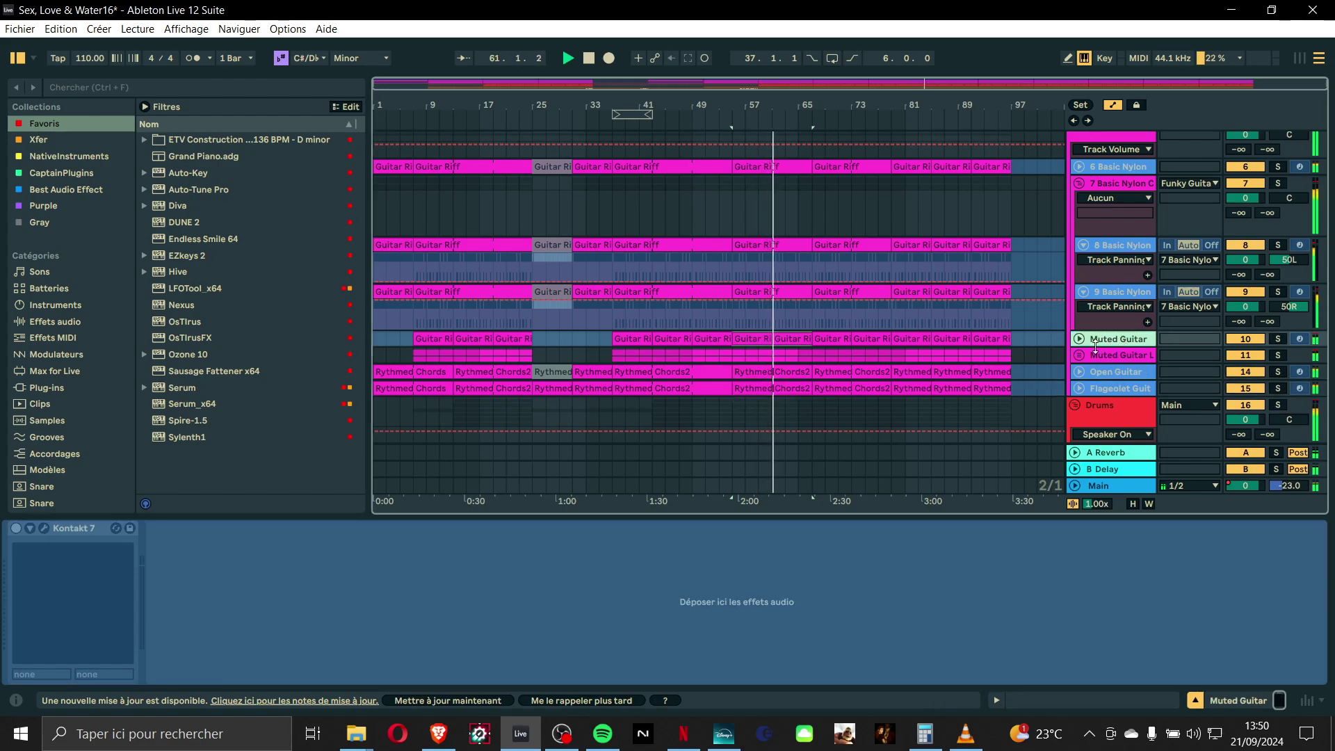
{"action": "left_click", "coordinate": [1101, 388]}
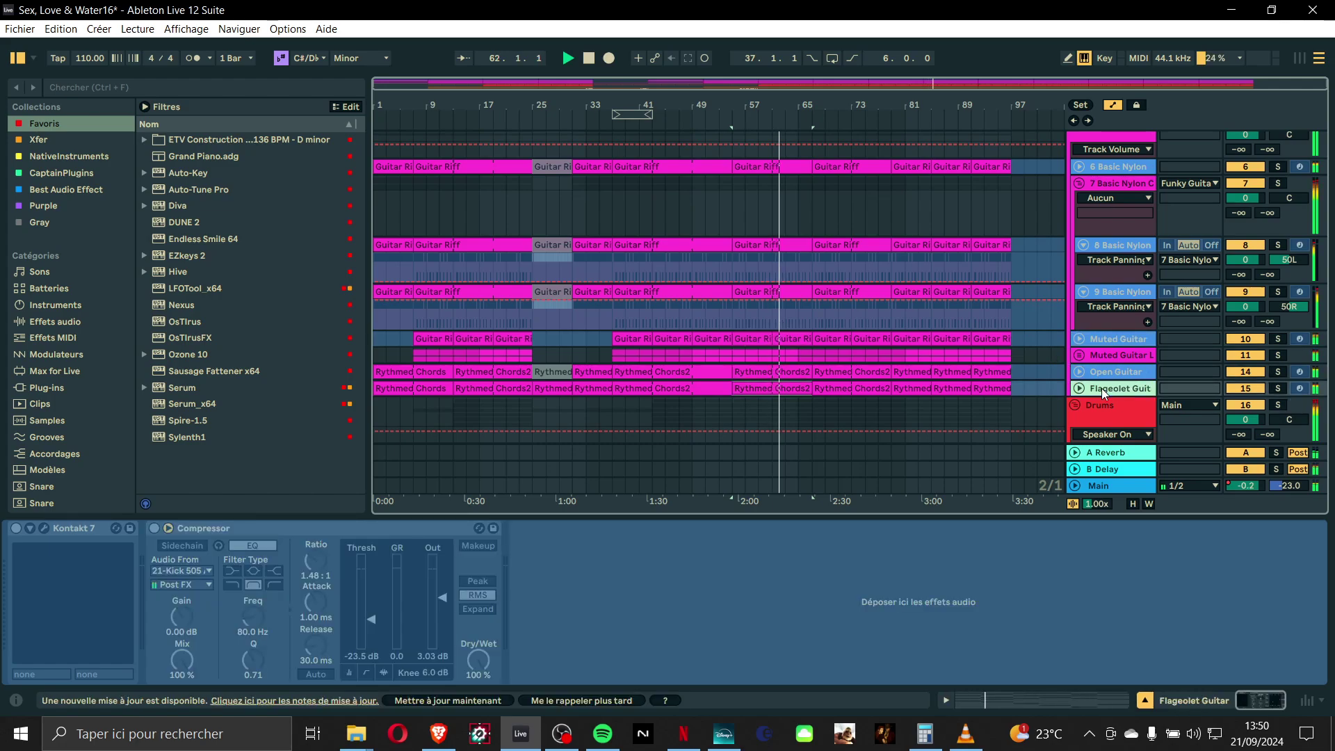
- Briefly unfold the Muted Guitar L/R group, and fold the Basic Nylon and Funky Guitar groups
{"action": "left_click", "coordinate": [1082, 354]}
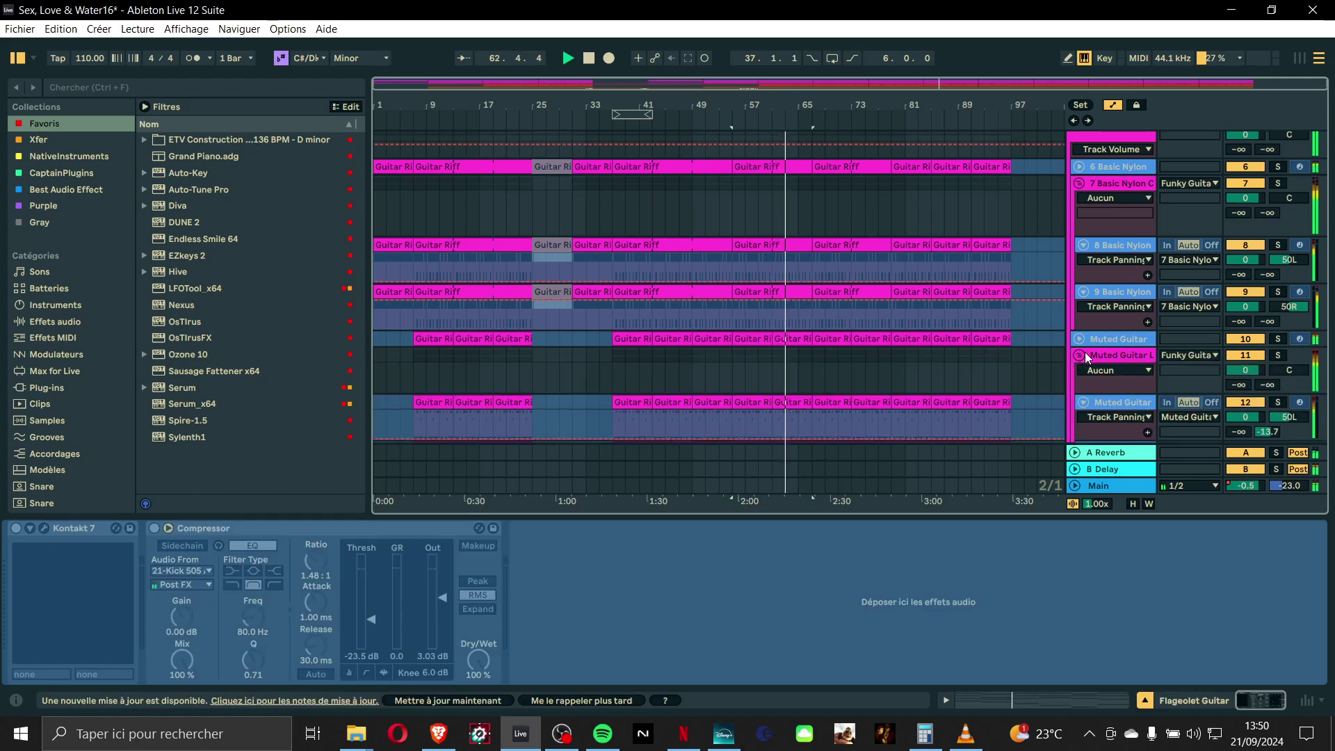
{"action": "left_click", "coordinate": [1084, 351]}
{"action": "left_click", "coordinate": [1082, 245]}
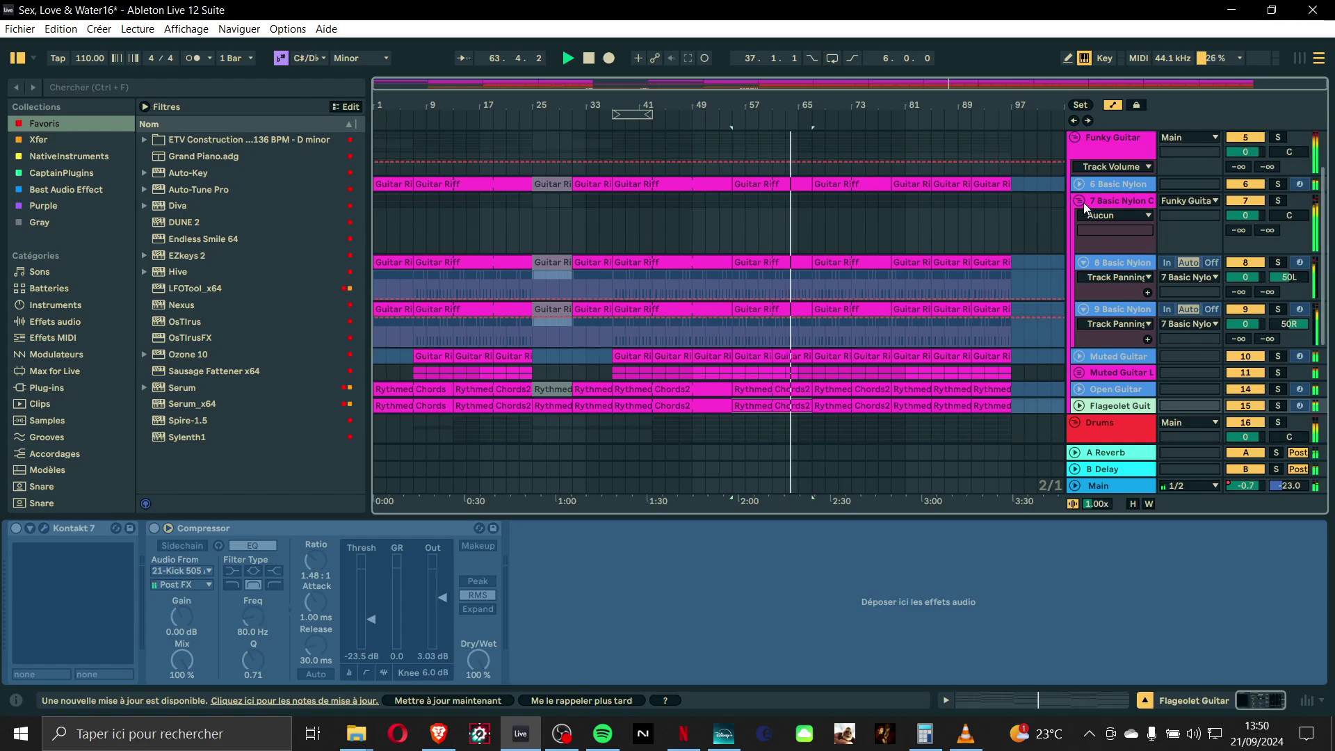
{"action": "left_click", "coordinate": [1083, 201]}
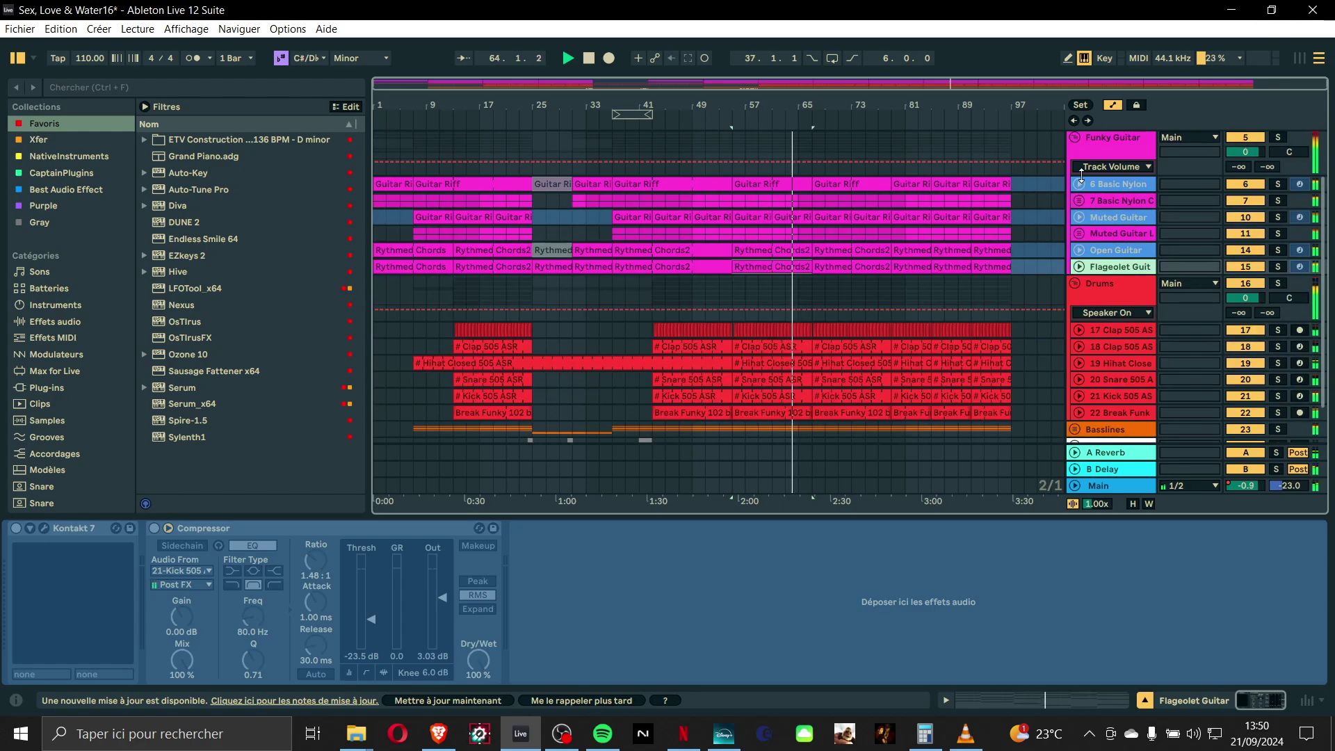
{"action": "left_click", "coordinate": [1079, 136]}
{"action": "scroll", "coordinate": [1035, 261], "scroll_direction": "up", "scroll_amount": 3}
{"action": "scroll", "coordinate": [1040, 233], "scroll_direction": "up", "scroll_amount": 1}
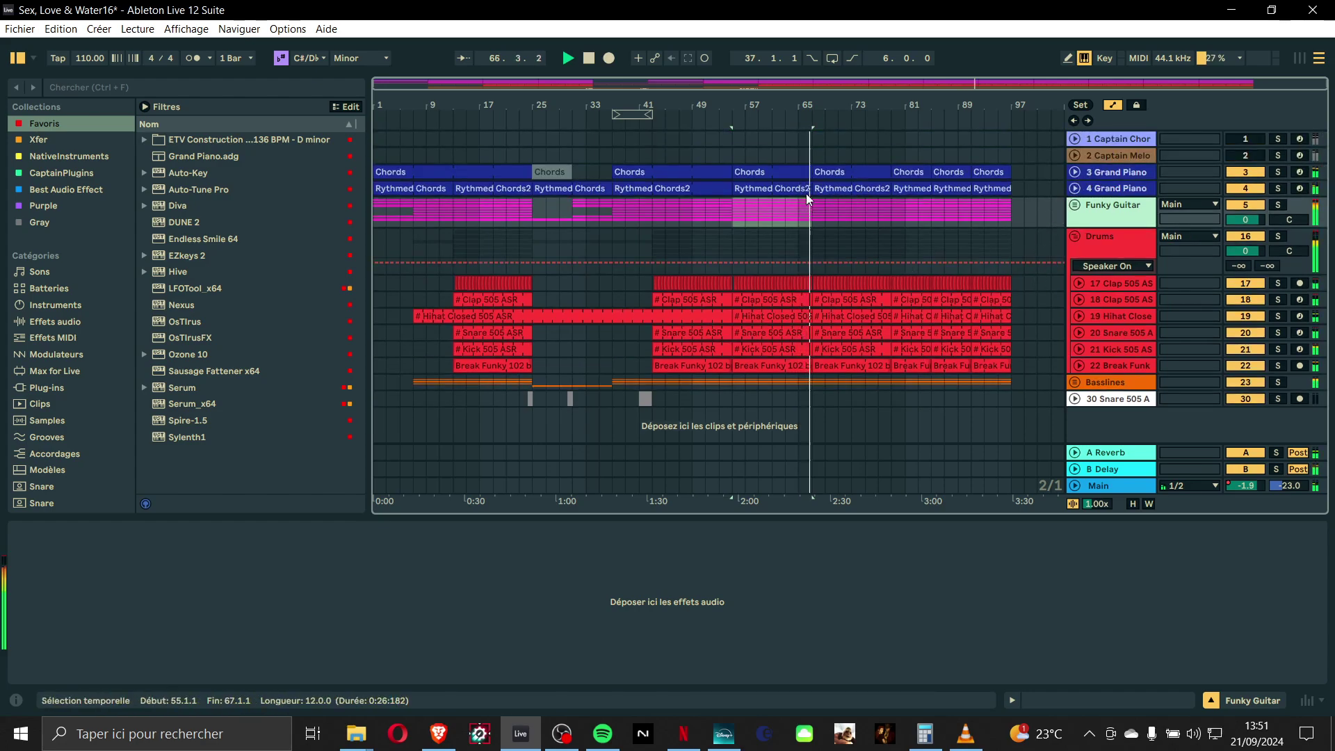
- Examine the notes of the Rythmed Chords2 and Chords clips at bar 67 on the two Grand Piano tracks, and close the clip view
{"action": "double_click", "coordinate": [841, 183]}
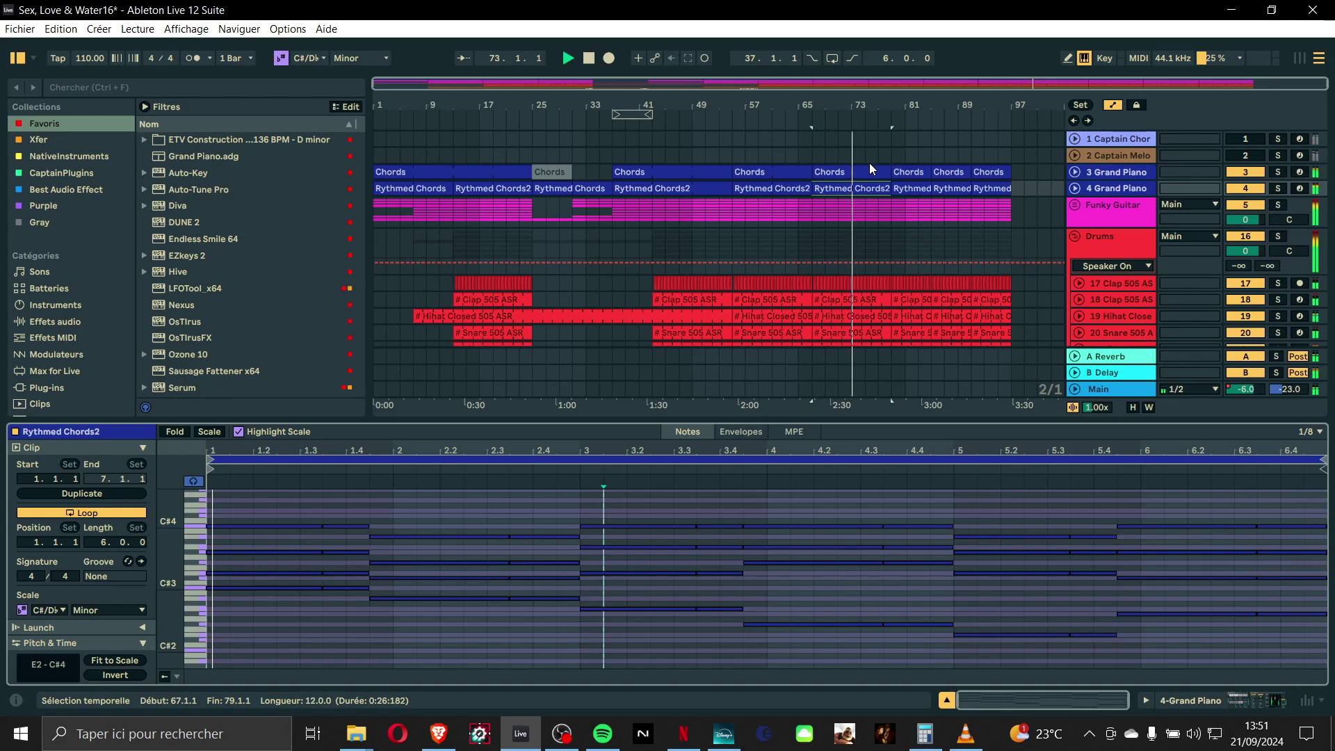
{"action": "left_click", "coordinate": [869, 165]}
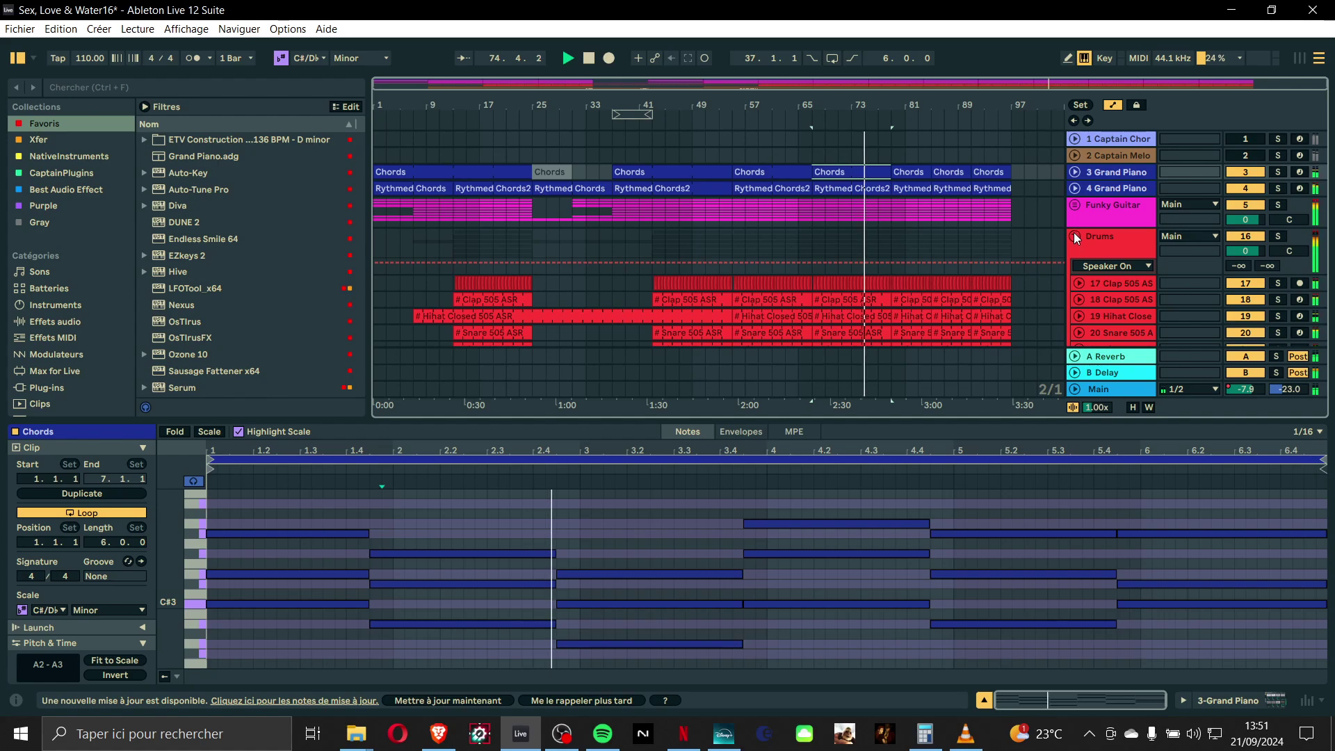
{"action": "left_click", "coordinate": [984, 700]}
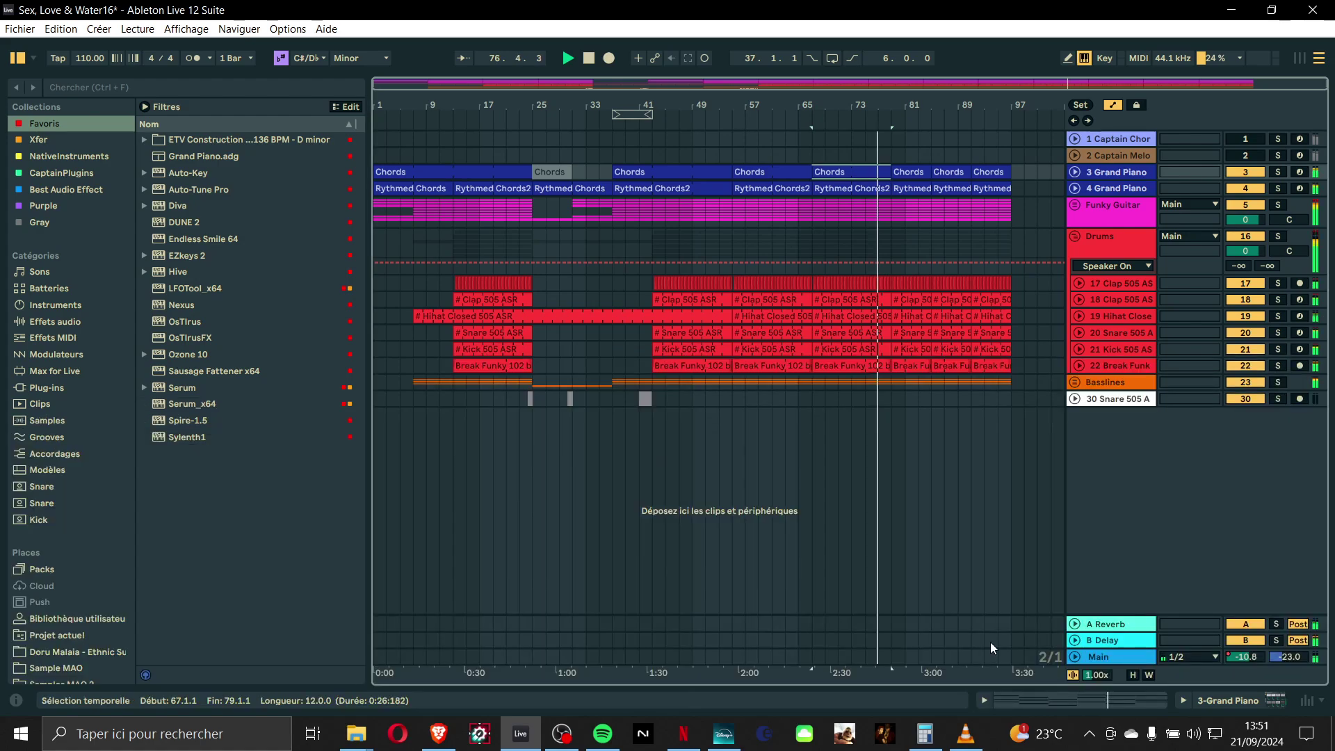
- Unfold the Basslines group and the Scarabee Bass track, and inspect the Bassline, Prime Bass and Scarabee Bass clips between bars 79 and 91
{"action": "left_click", "coordinate": [1073, 384]}
{"action": "left_click", "coordinate": [967, 427]}
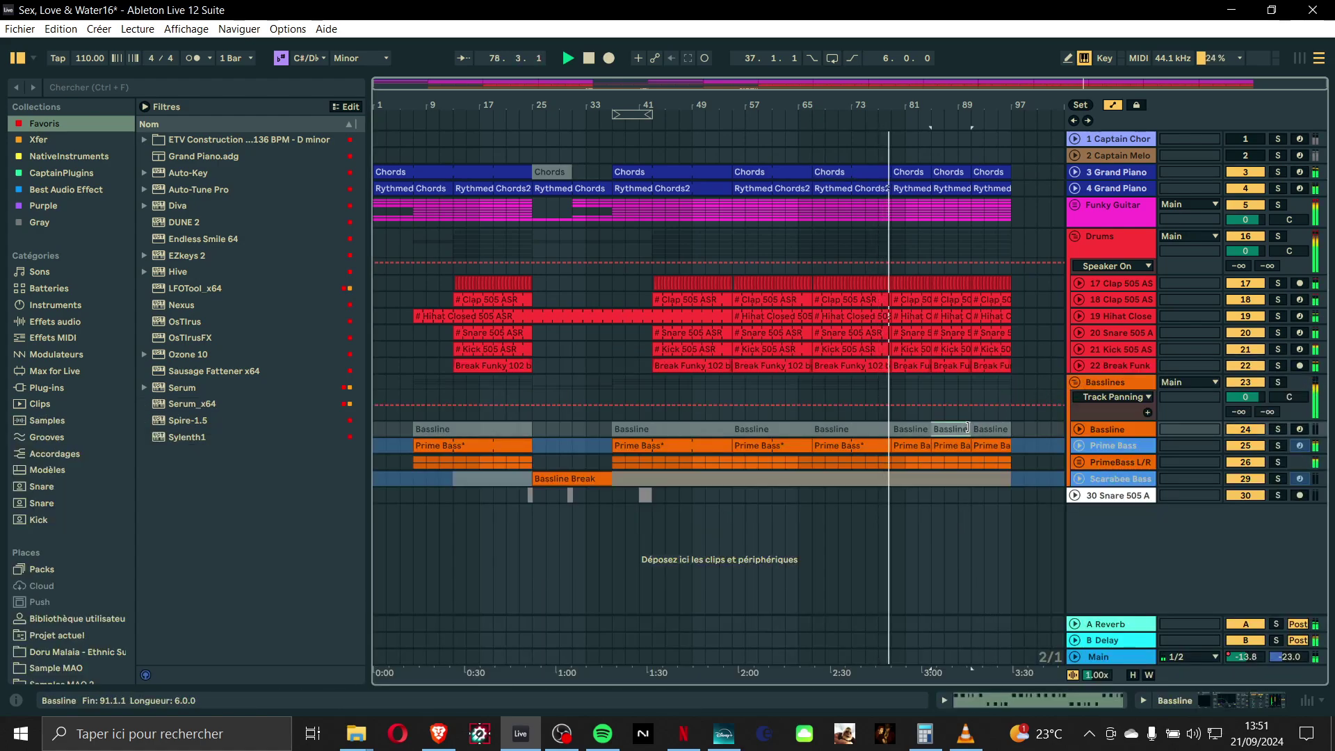
{"action": "left_click", "coordinate": [960, 448]}
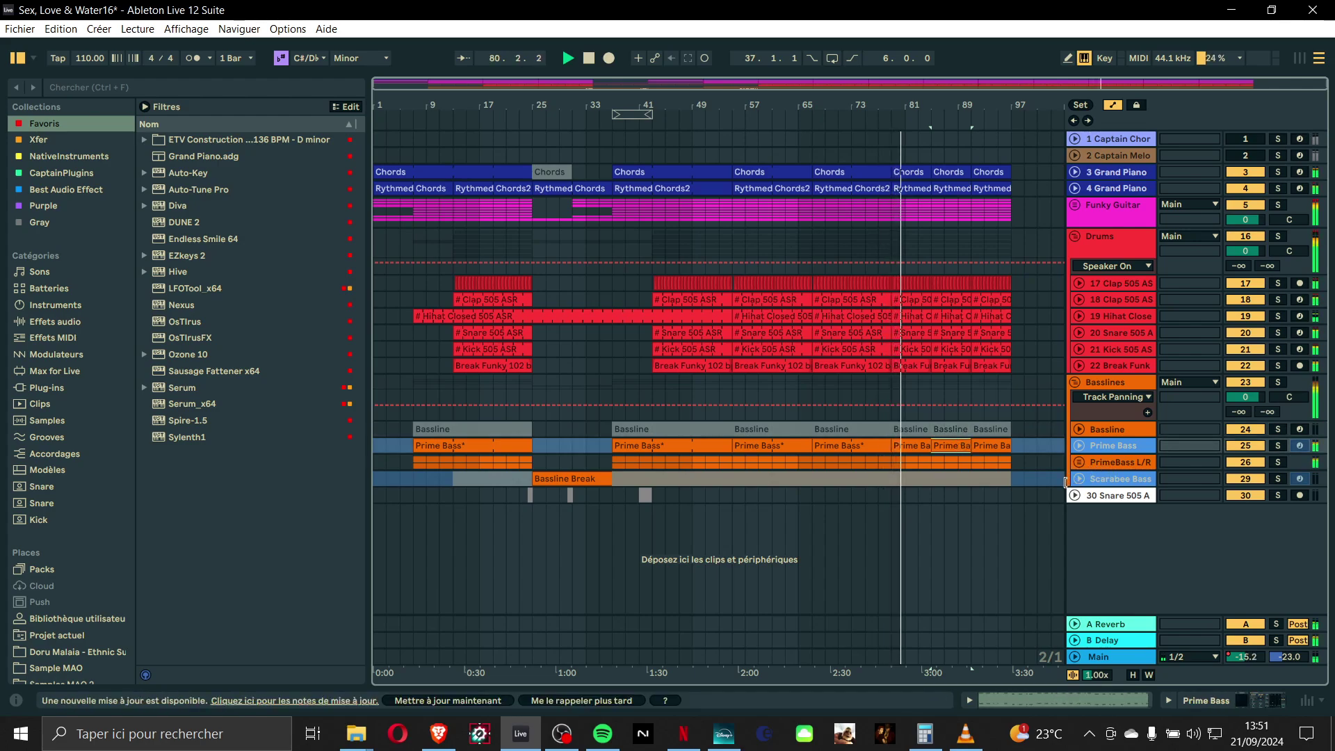
{"action": "left_click", "coordinate": [1073, 477]}
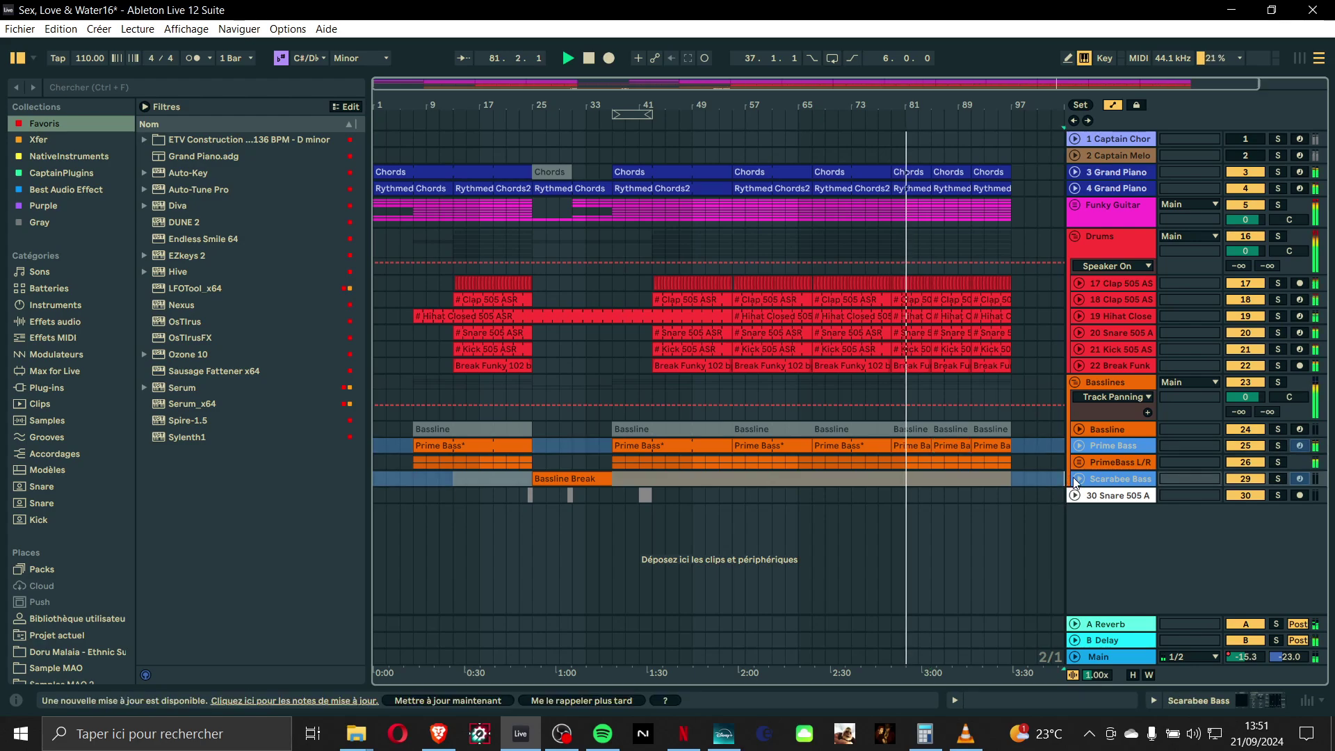
{"action": "left_click", "coordinate": [1074, 477]}
{"action": "left_click", "coordinate": [966, 477]}
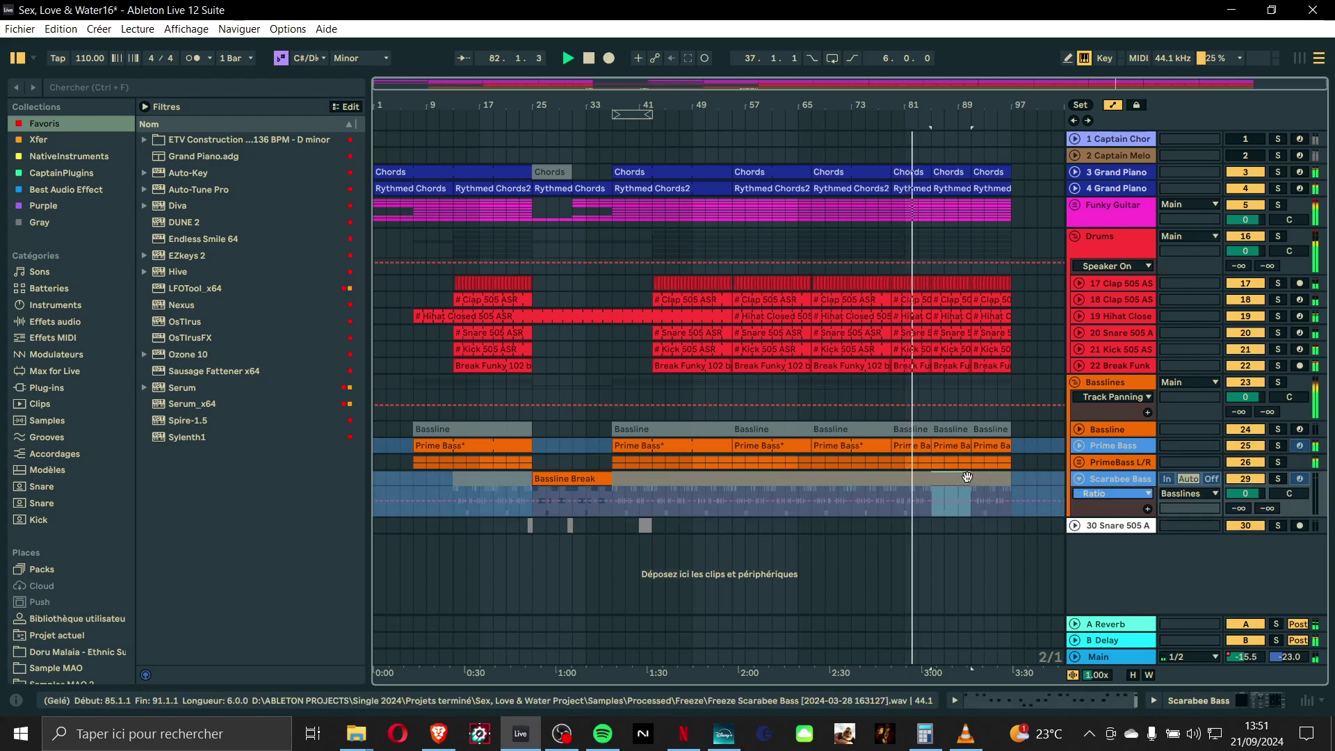
{"action": "left_click", "coordinate": [891, 474]}
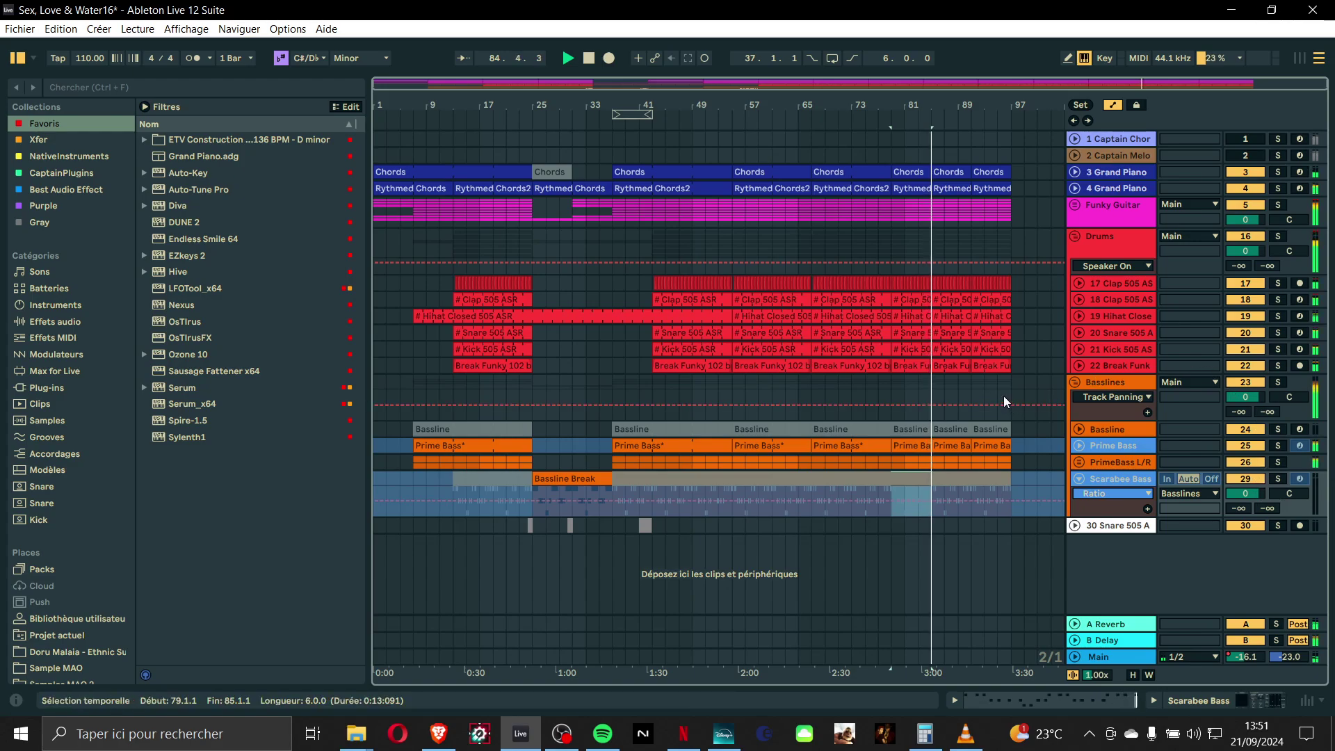
- Fold the Drums and Basslines groups in the arrangement
{"action": "left_click", "coordinate": [1072, 235]}
{"action": "left_click", "coordinate": [1069, 267]}
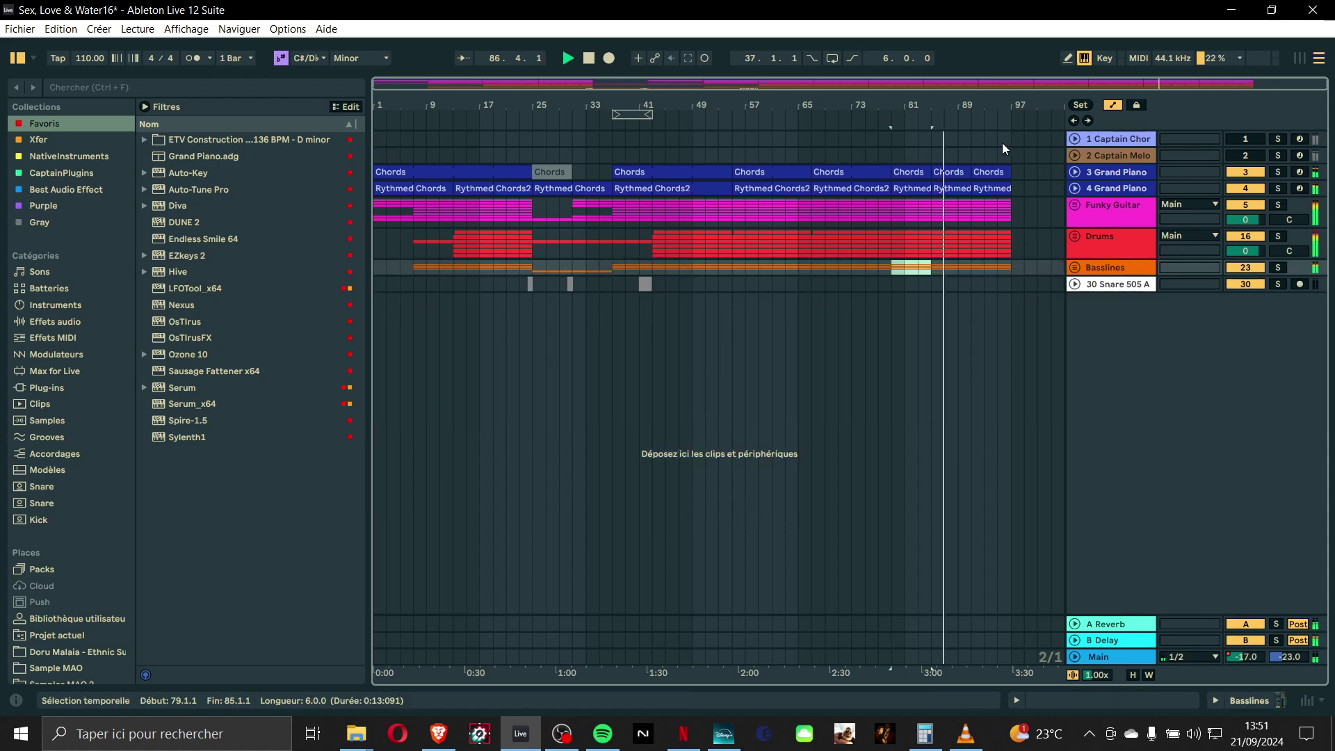
- Show the notes of the Chords clip at bar 85 on track 3 Grand Piano and briefly solo that track
{"action": "double_click", "coordinate": [948, 173]}
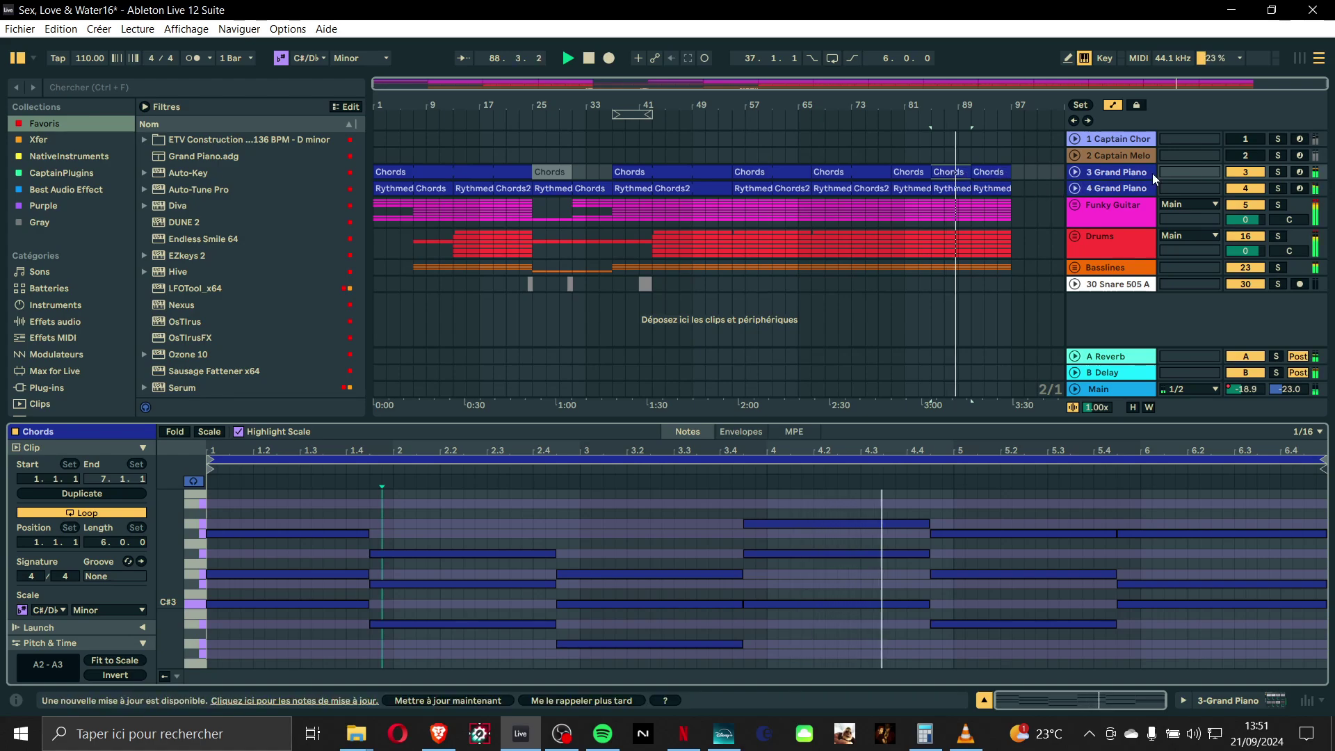
{"action": "left_click", "coordinate": [1276, 173]}
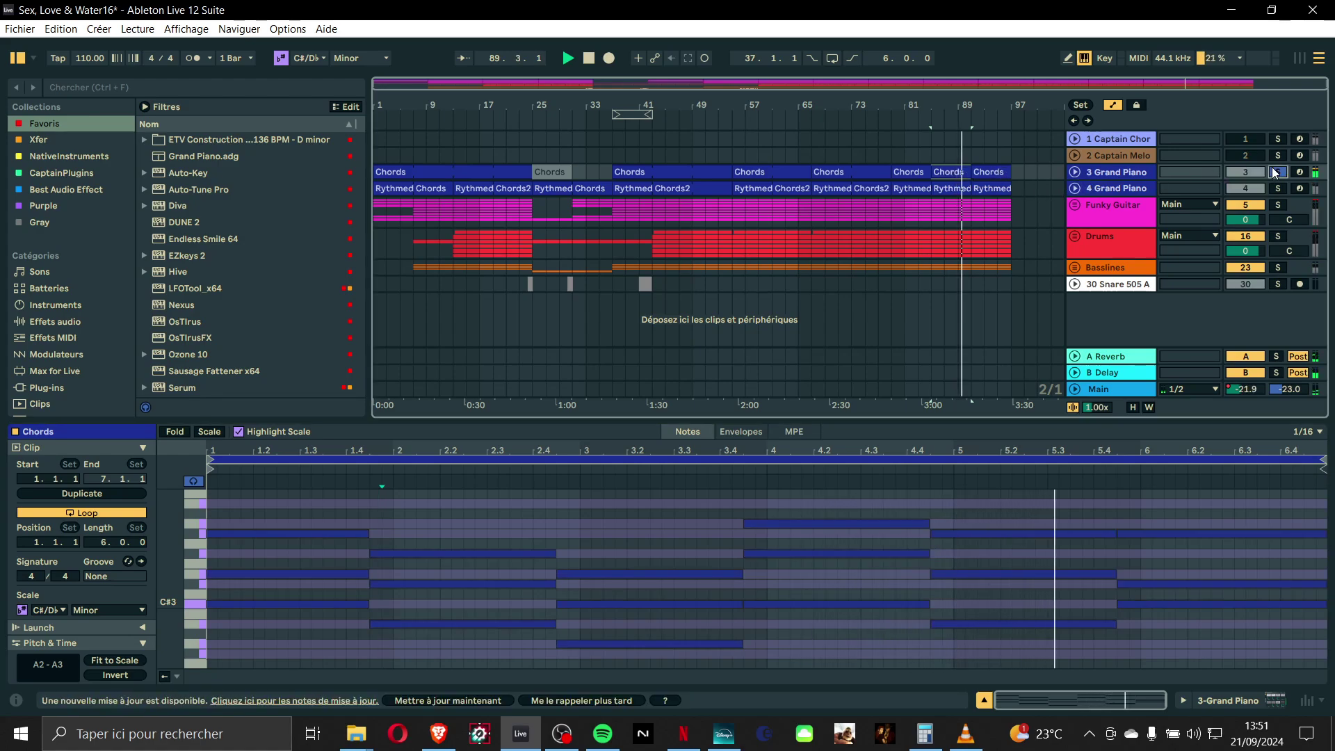
{"action": "left_click", "coordinate": [1277, 172]}
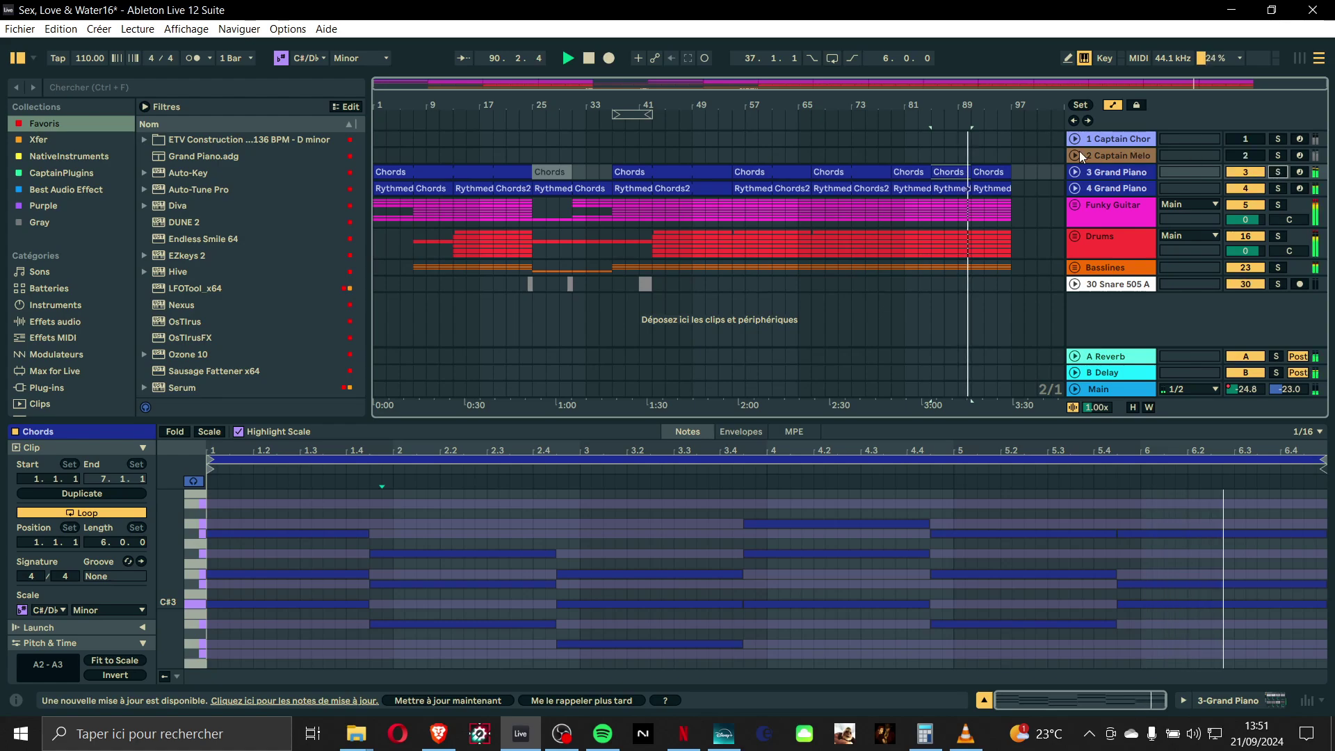
- View the notes of the Rythmed Chords2 clip at bar 91 on track 4 Grand Piano, close the clip view and stop playback
{"action": "left_click", "coordinate": [985, 186]}
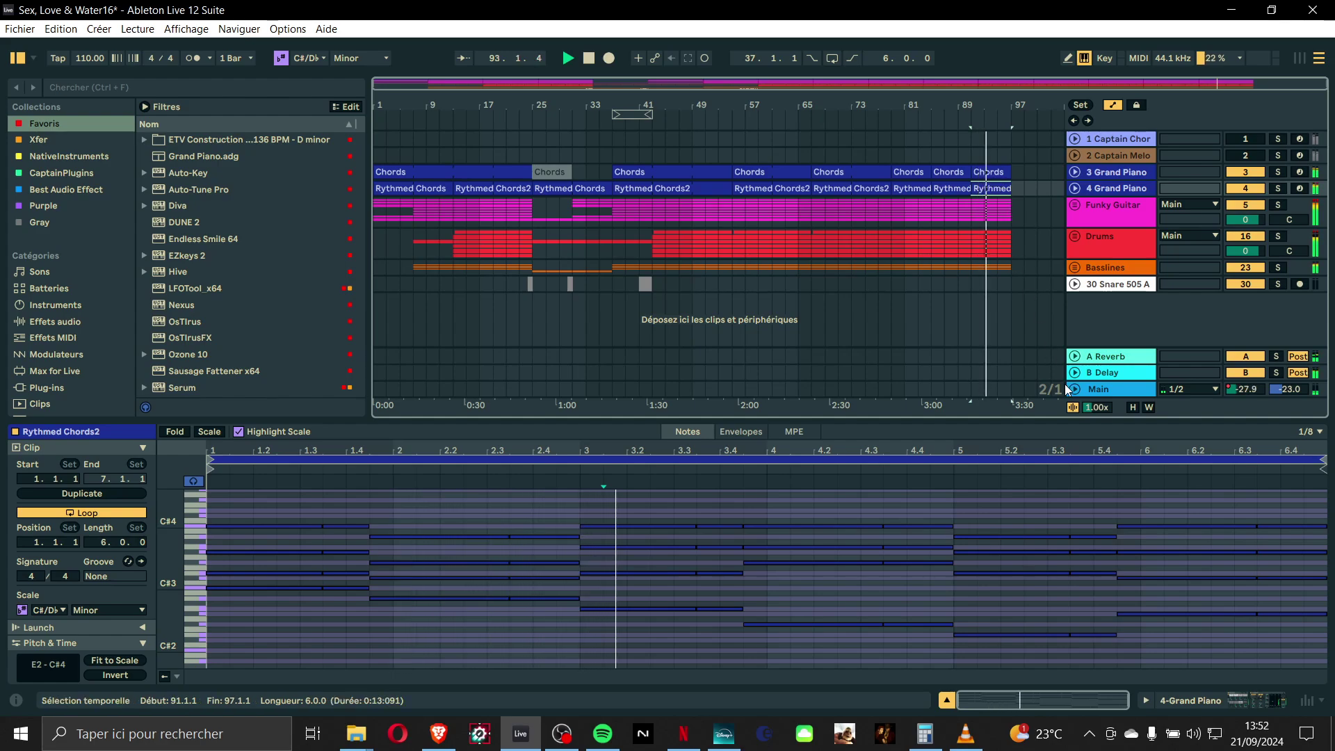
{"action": "left_click", "coordinate": [947, 700]}
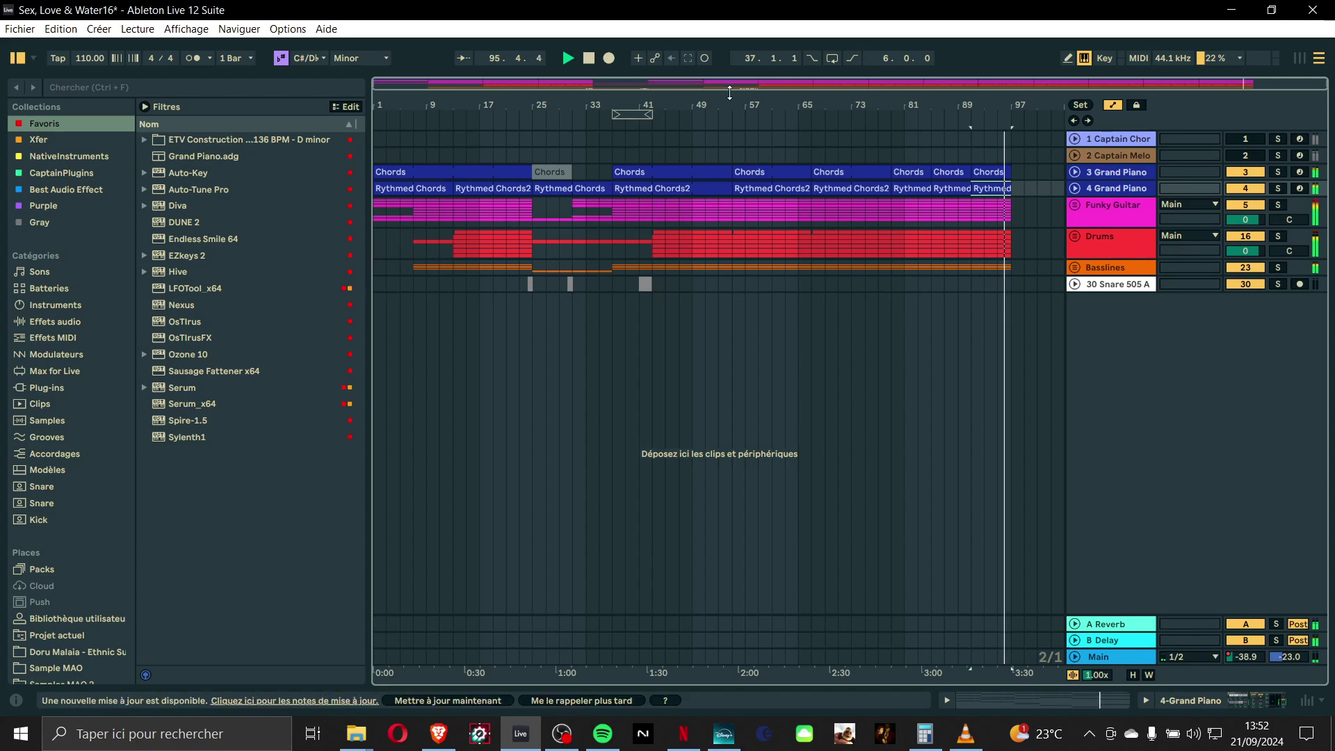
{"action": "left_click", "coordinate": [589, 58]}
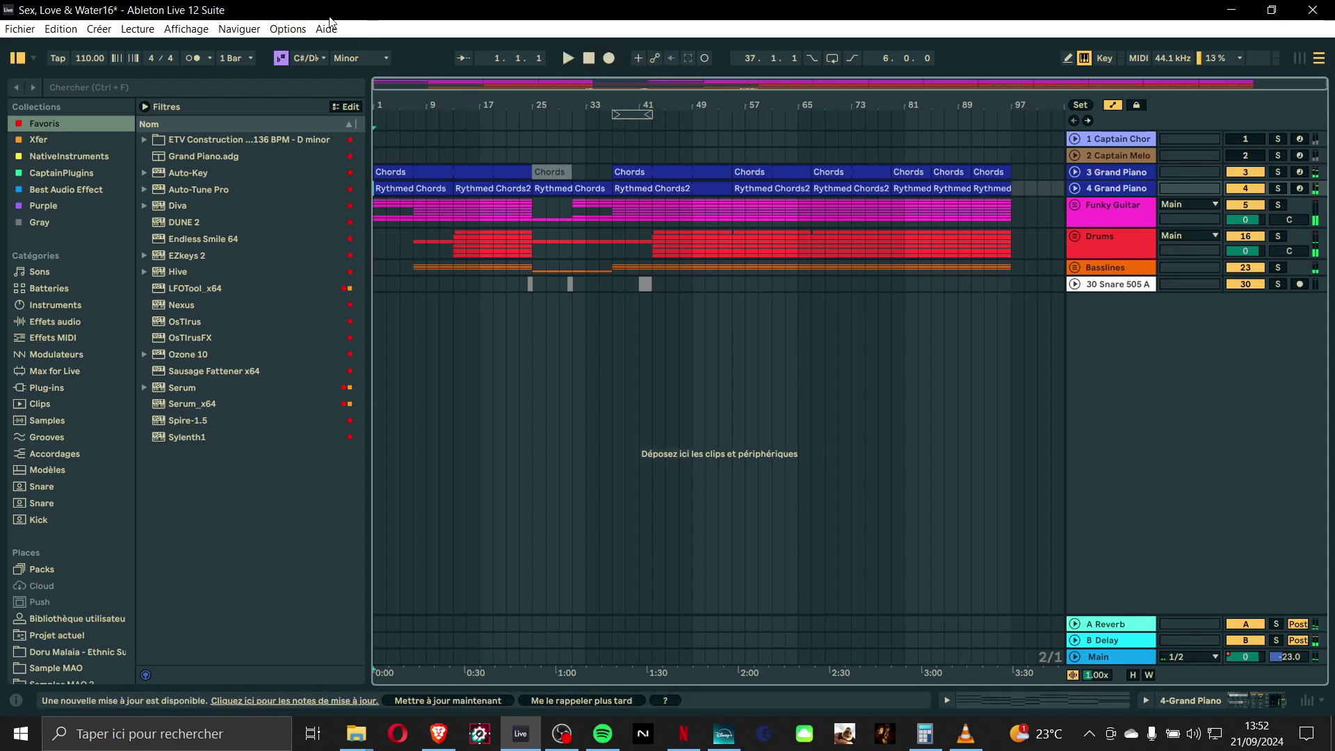